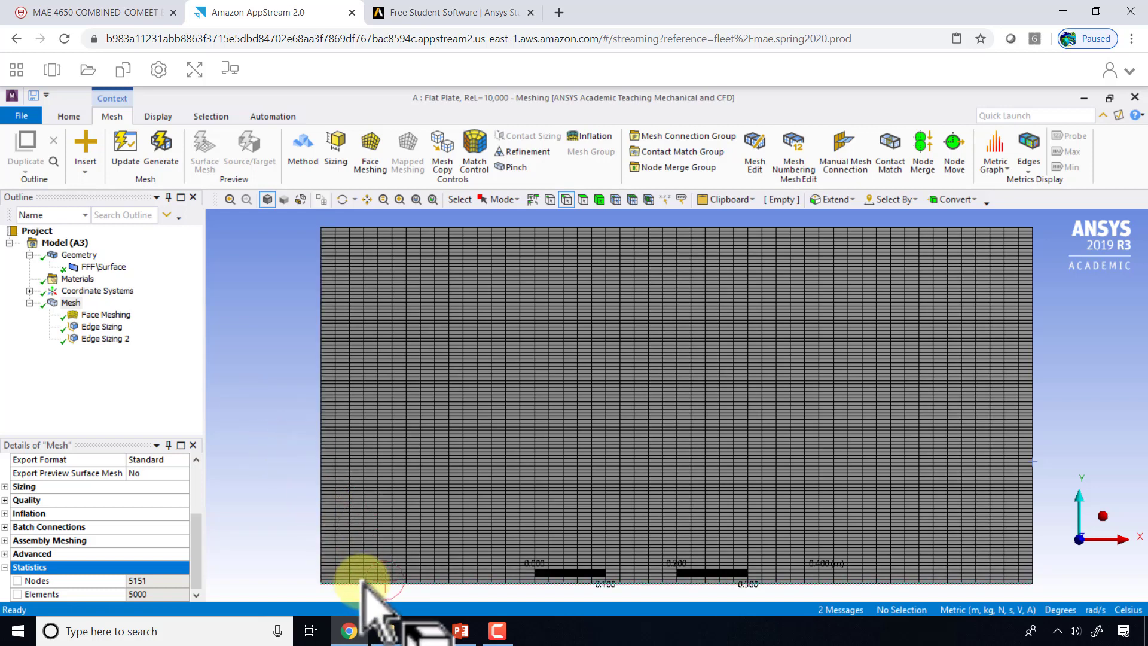
Check the streaming session's application list and clipboard options, then return to the meshing window.
click(259, 299)
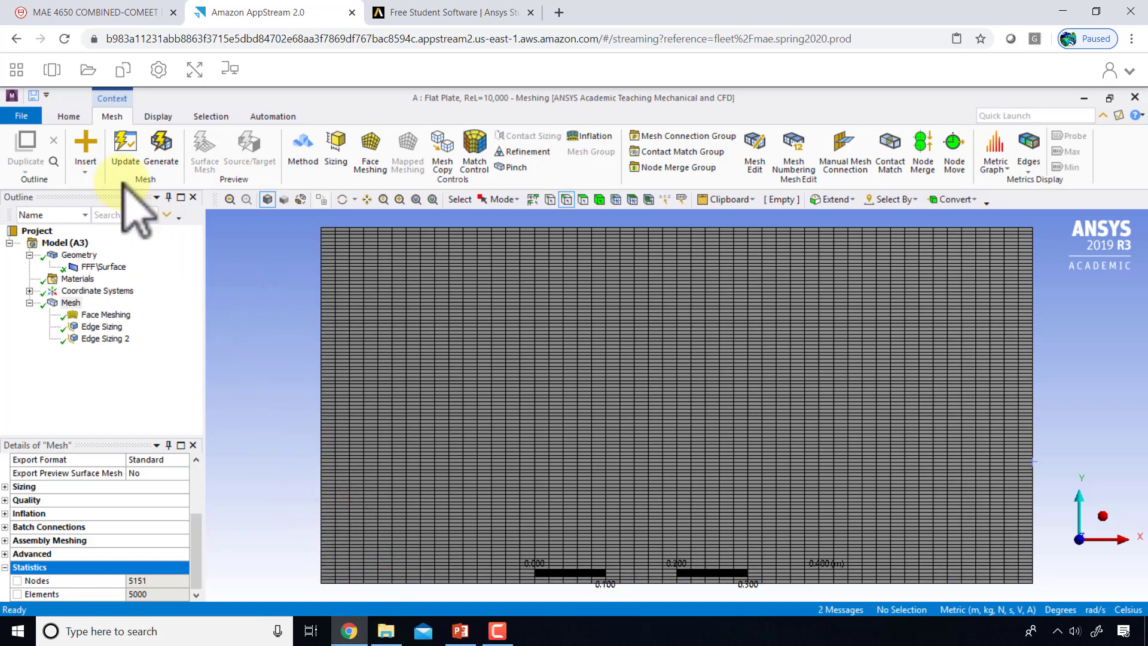
click(52, 69)
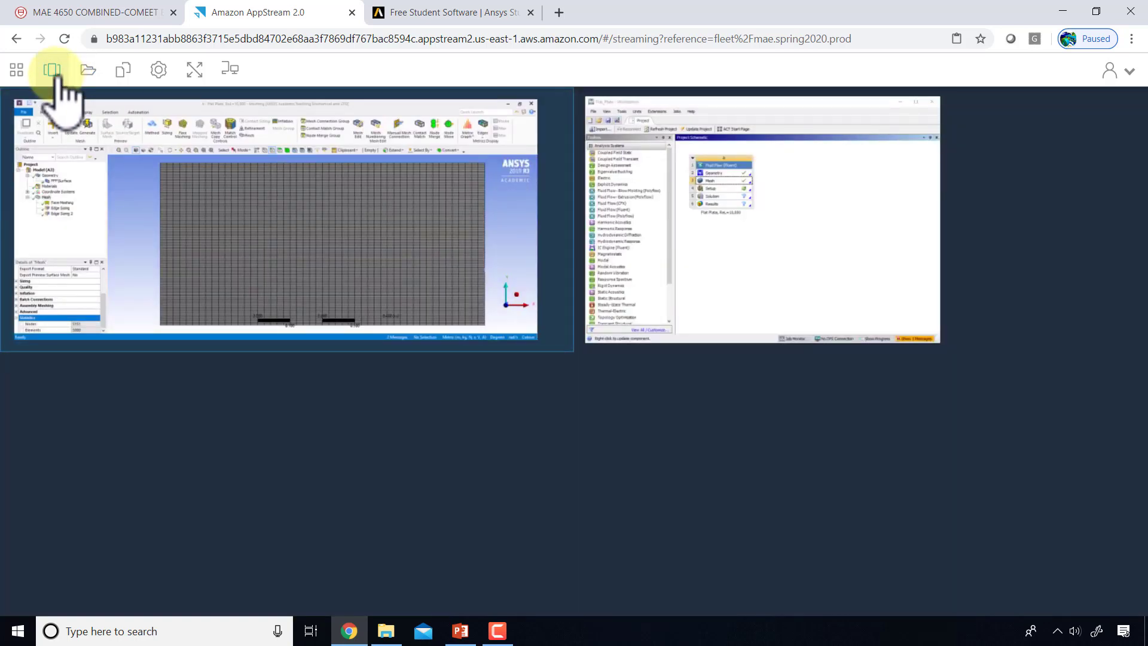
click(58, 76)
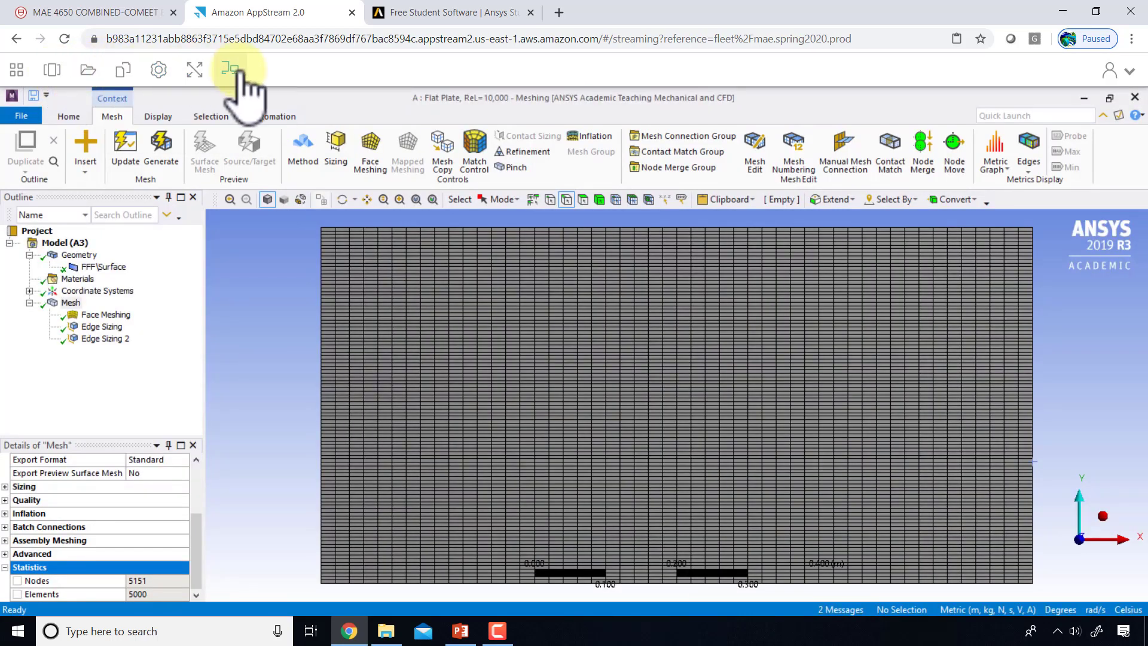
click(16, 69)
click(16, 69)
click(16, 69)
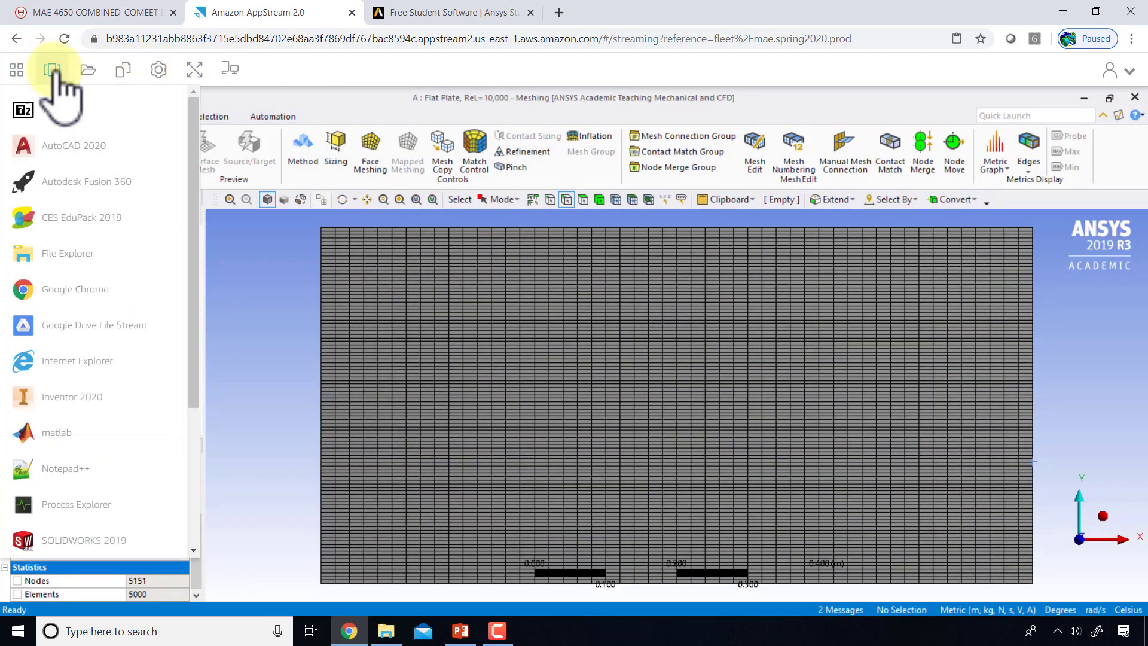
click(123, 69)
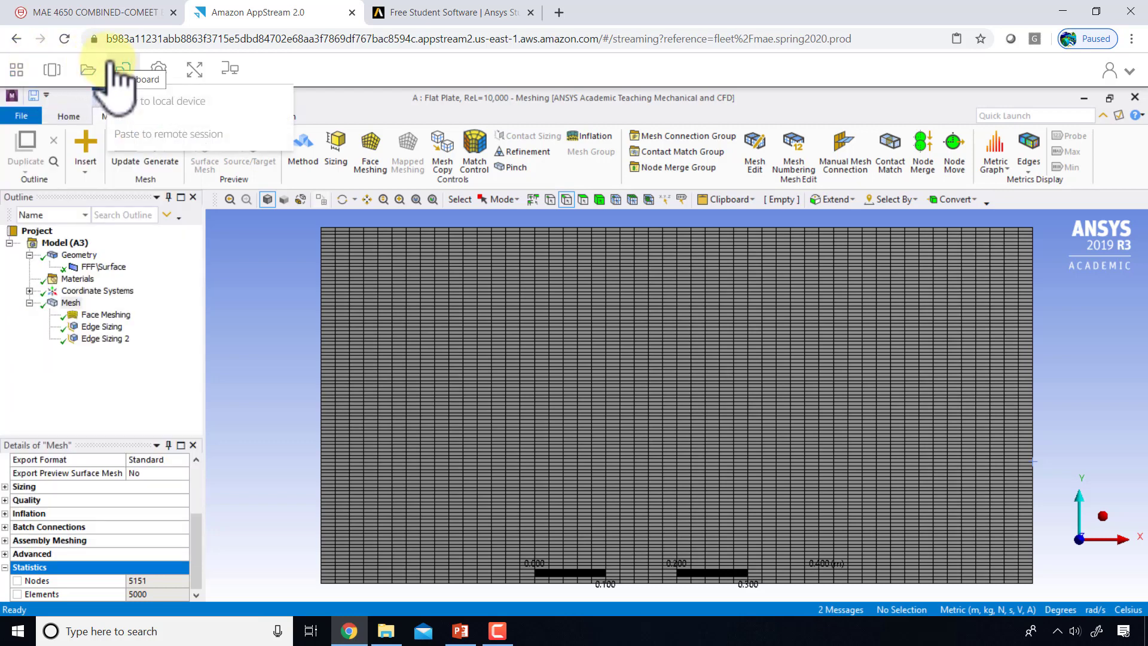
click(421, 472)
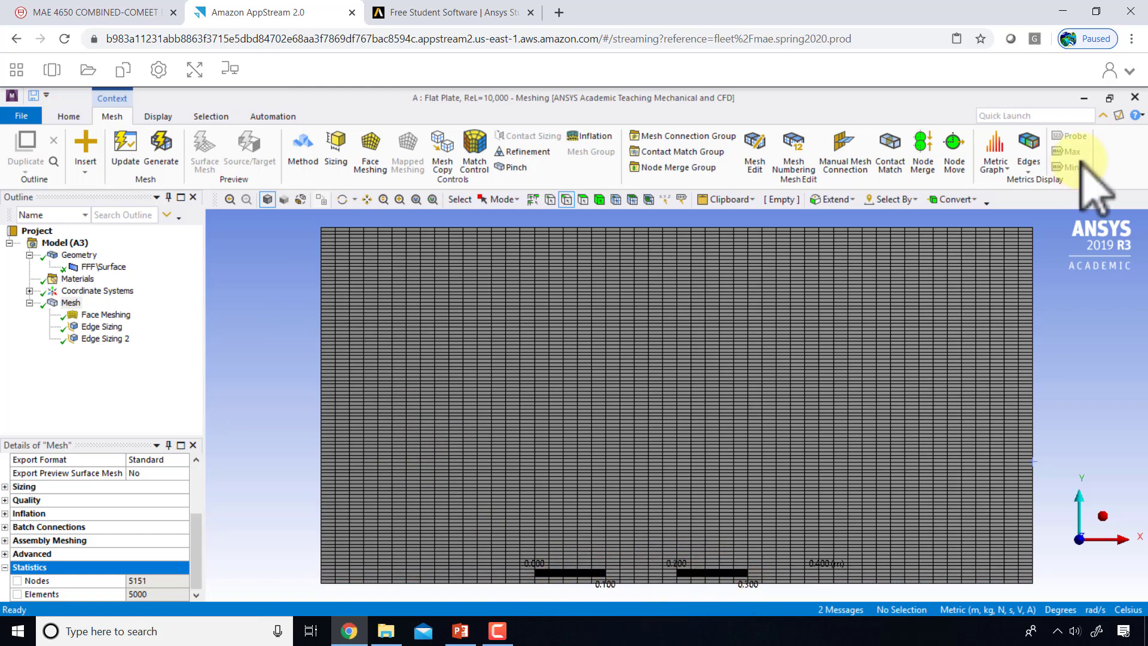
Find 'rule' through Quick Launch and uncheck Ruler under Display > Show.
click(1045, 115)
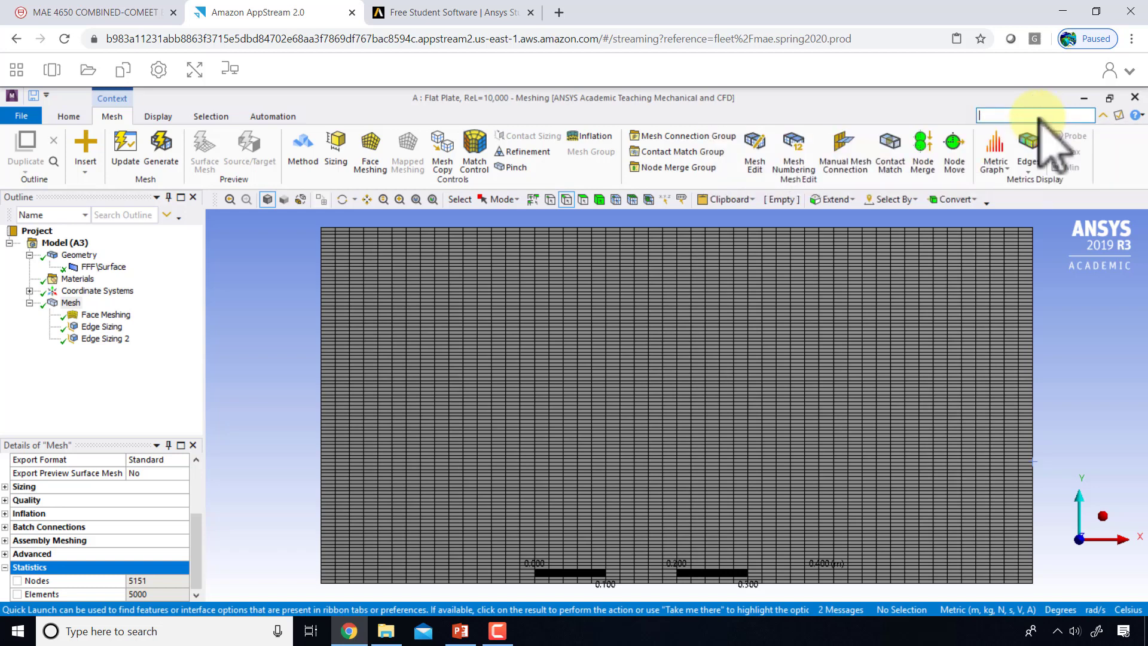
text(ru)
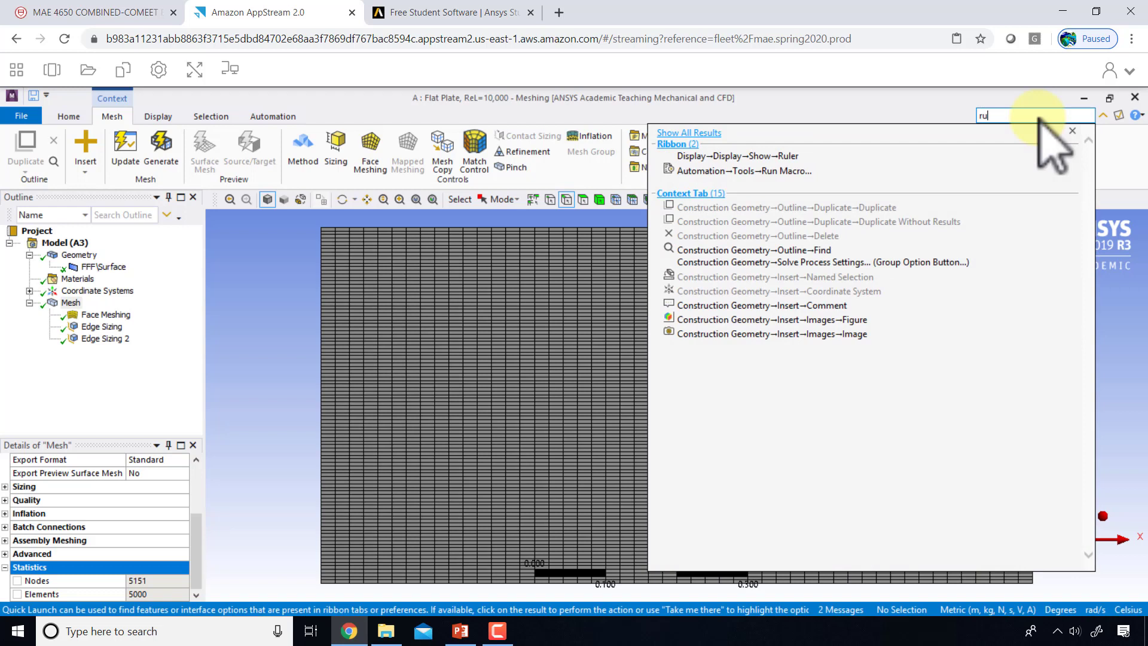
text(ler)
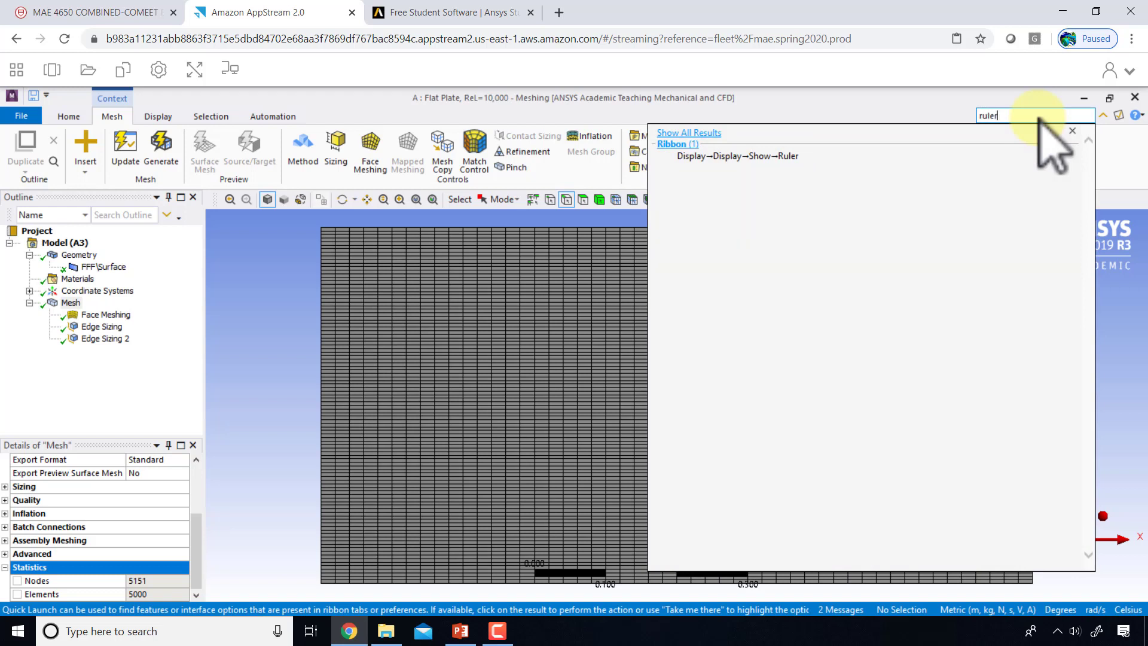
mouse_move(822, 156)
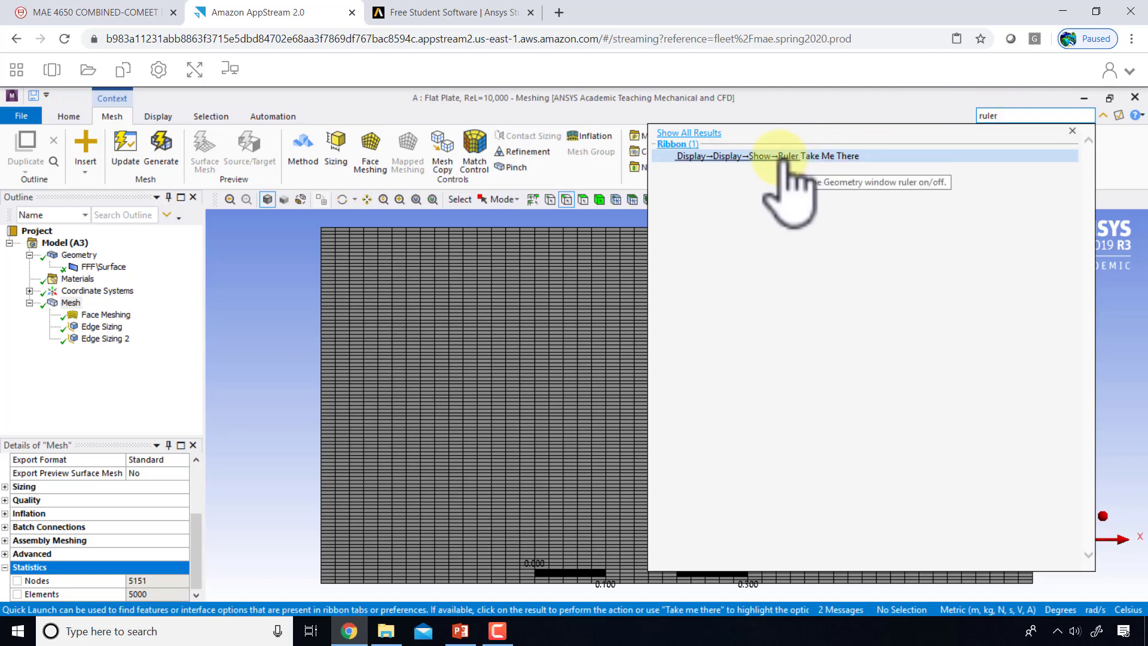
click(828, 157)
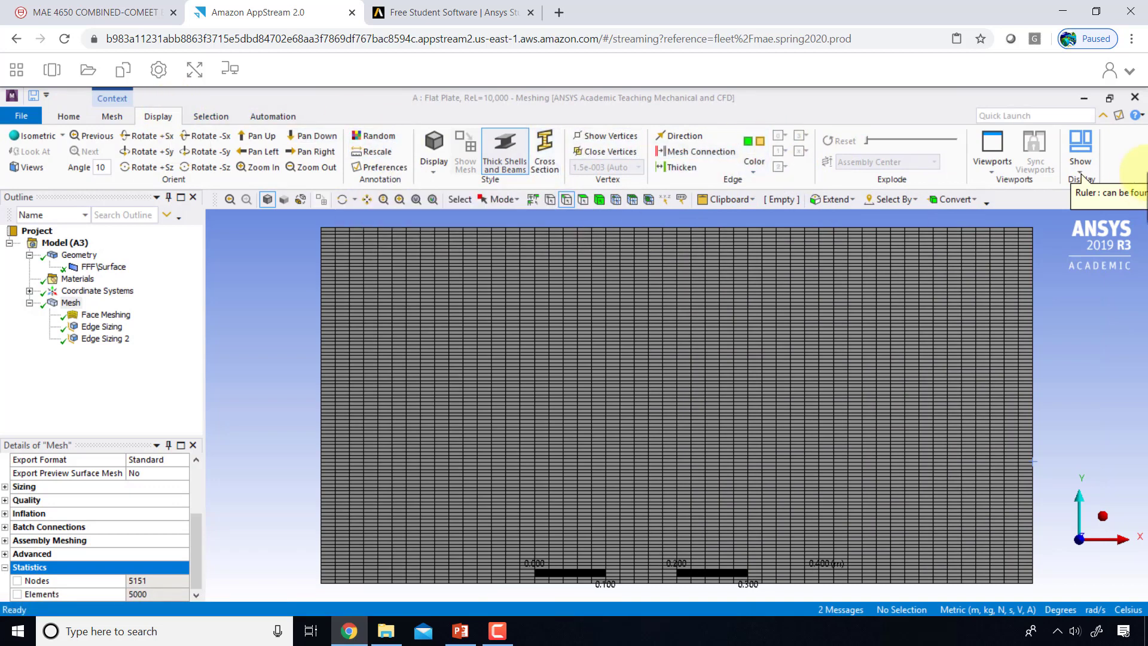
click(1081, 162)
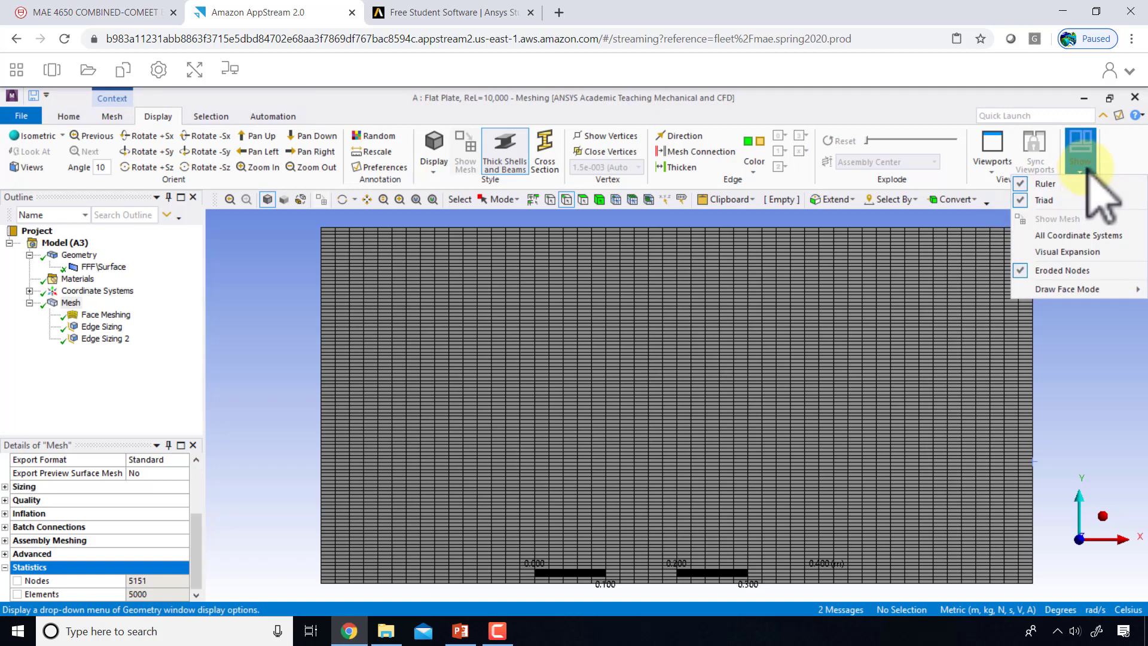
click(1077, 185)
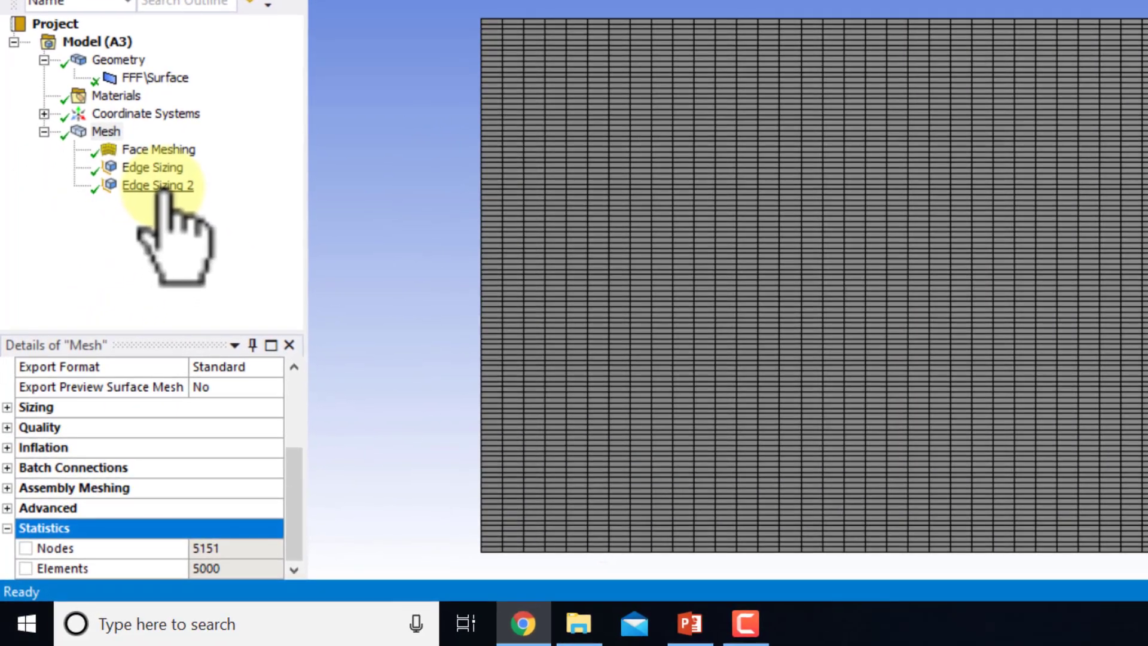
Give Edge Sizing 2 the first graded bias type with a bias factor of 50.
click(157, 185)
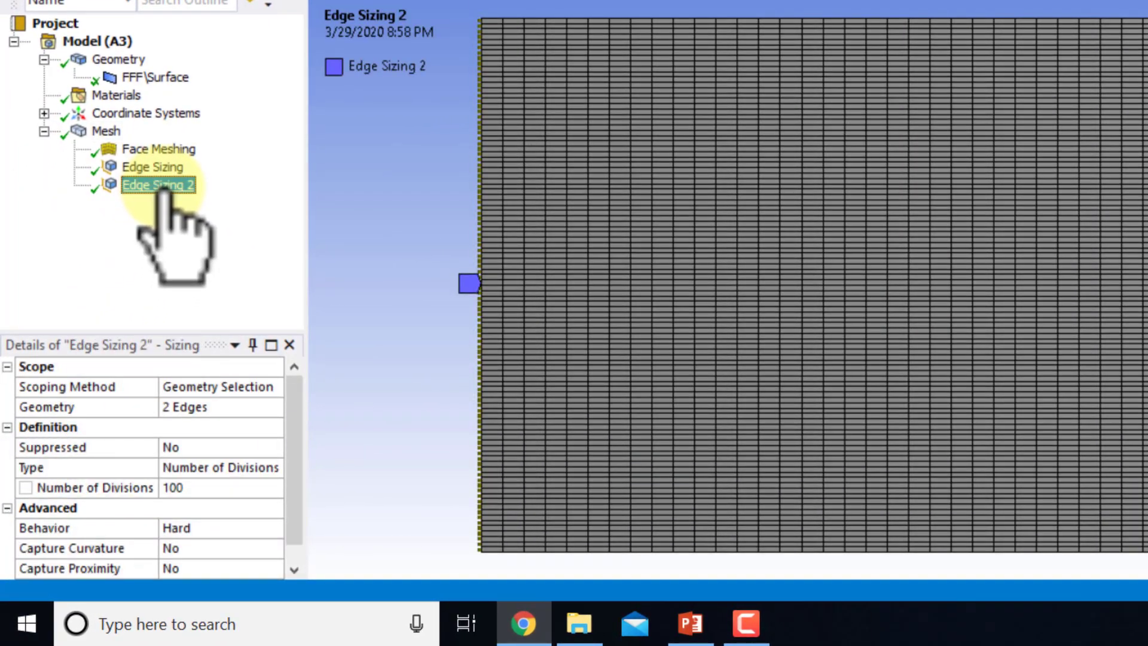
drag(293, 418, 300, 461)
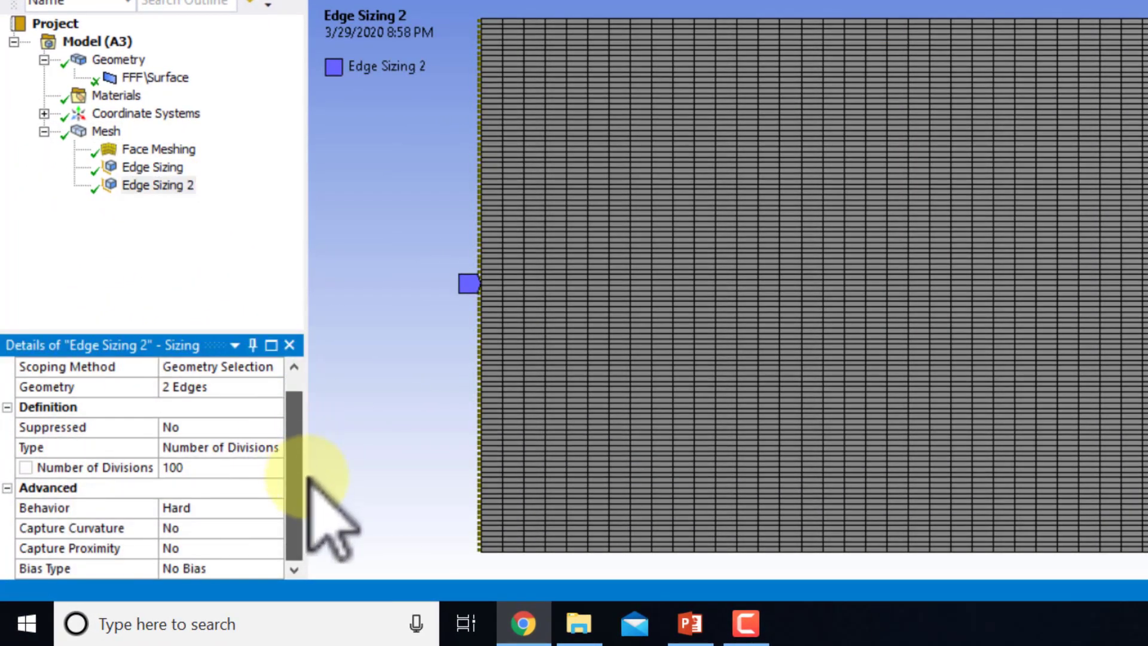
click(272, 569)
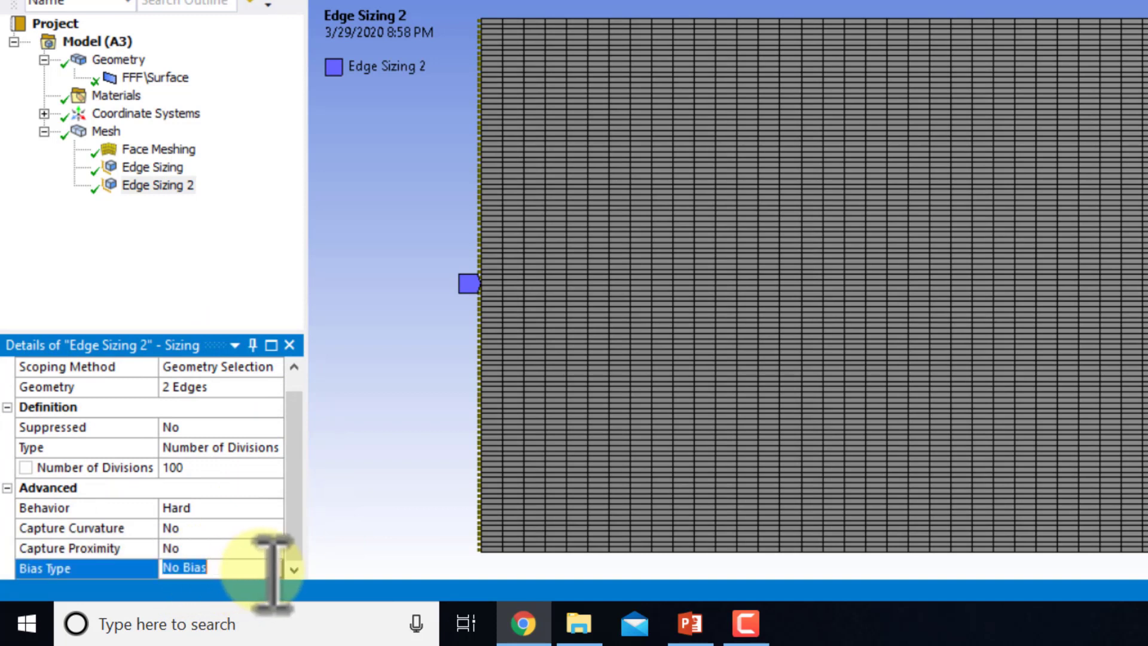
click(274, 569)
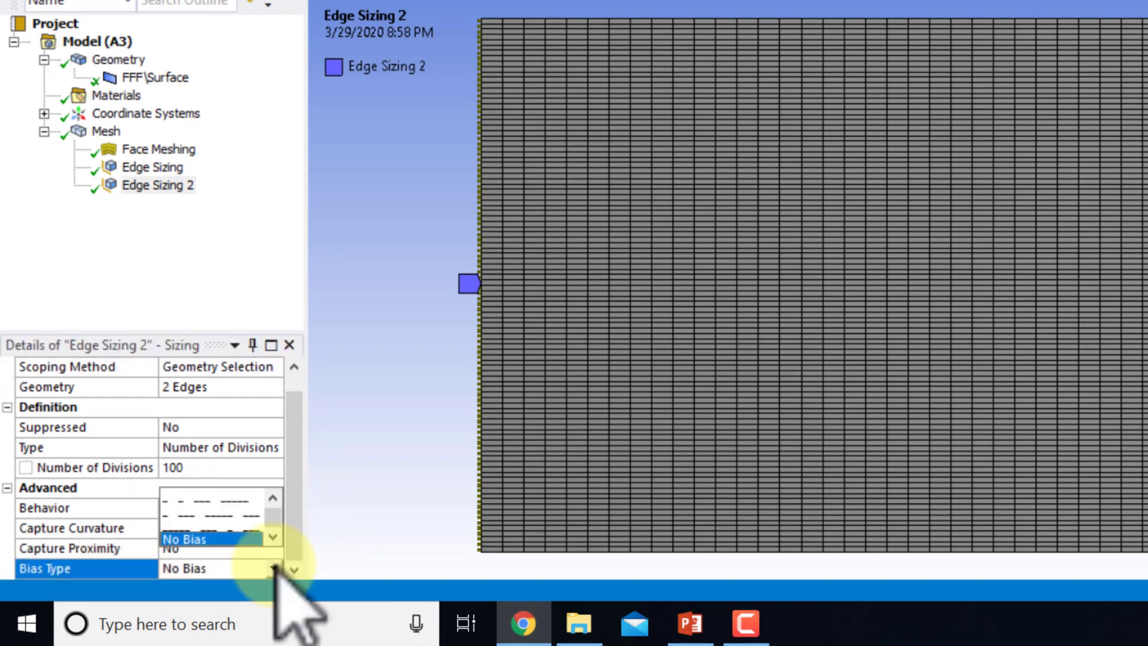
scroll(257, 526, up, 1)
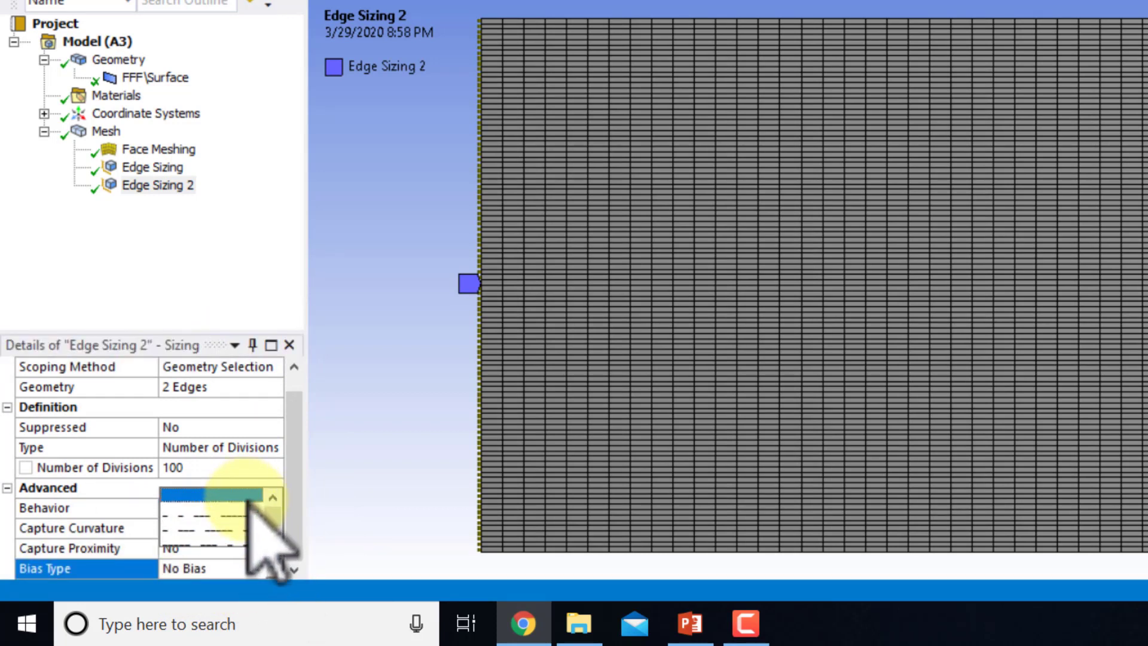
click(242, 495)
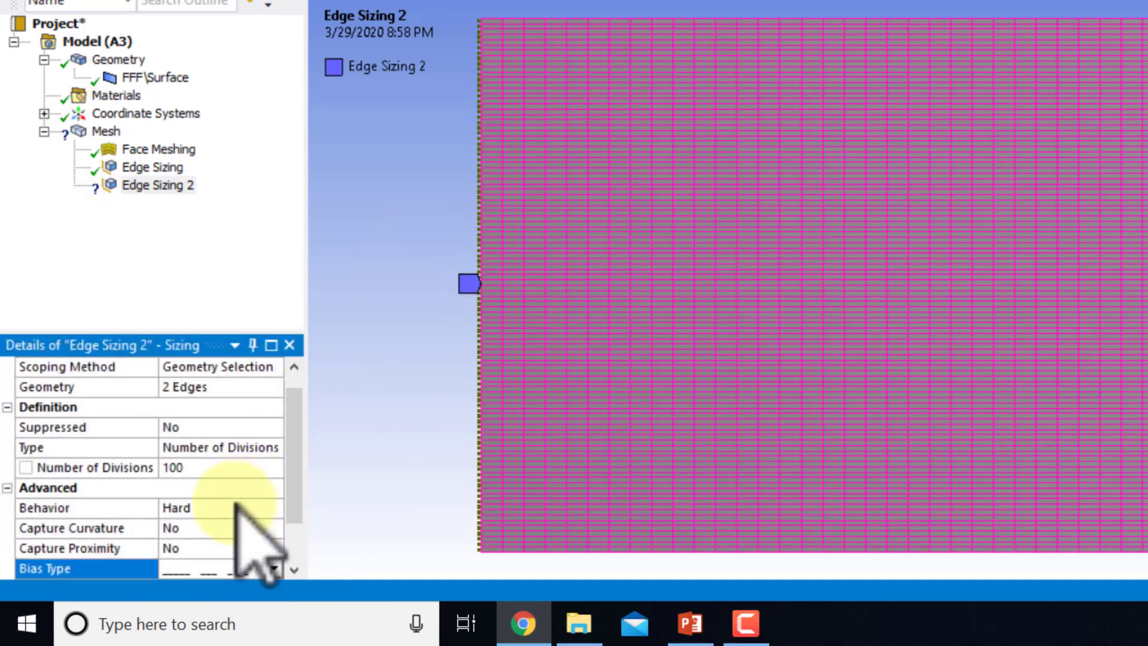
scroll(269, 556, down, 1)
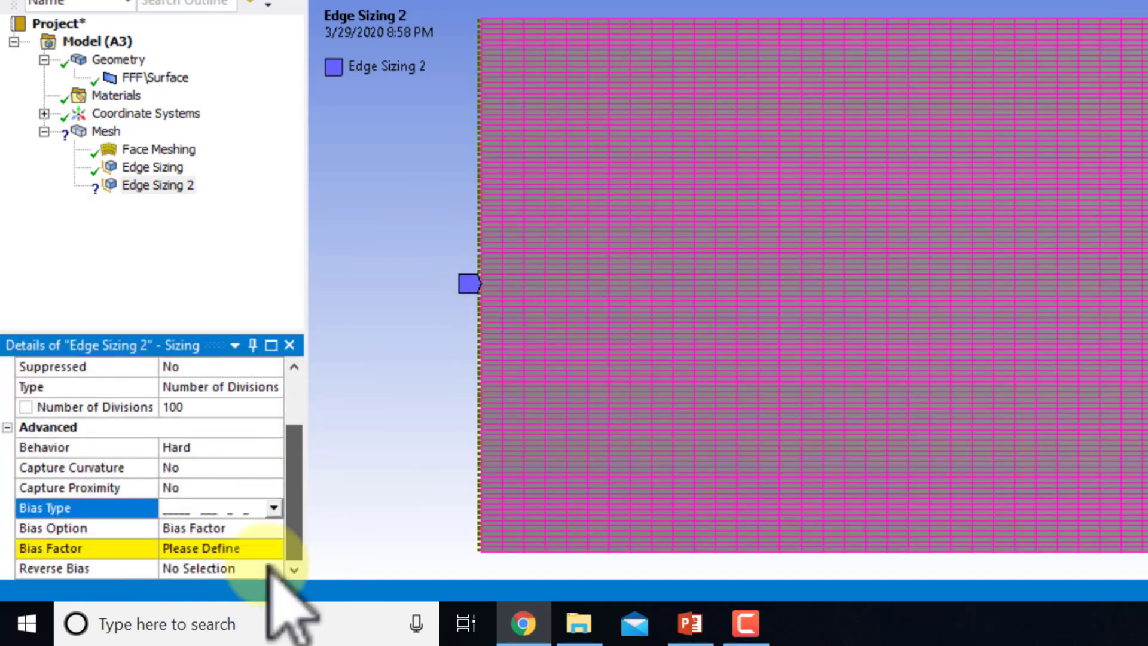
click(222, 548)
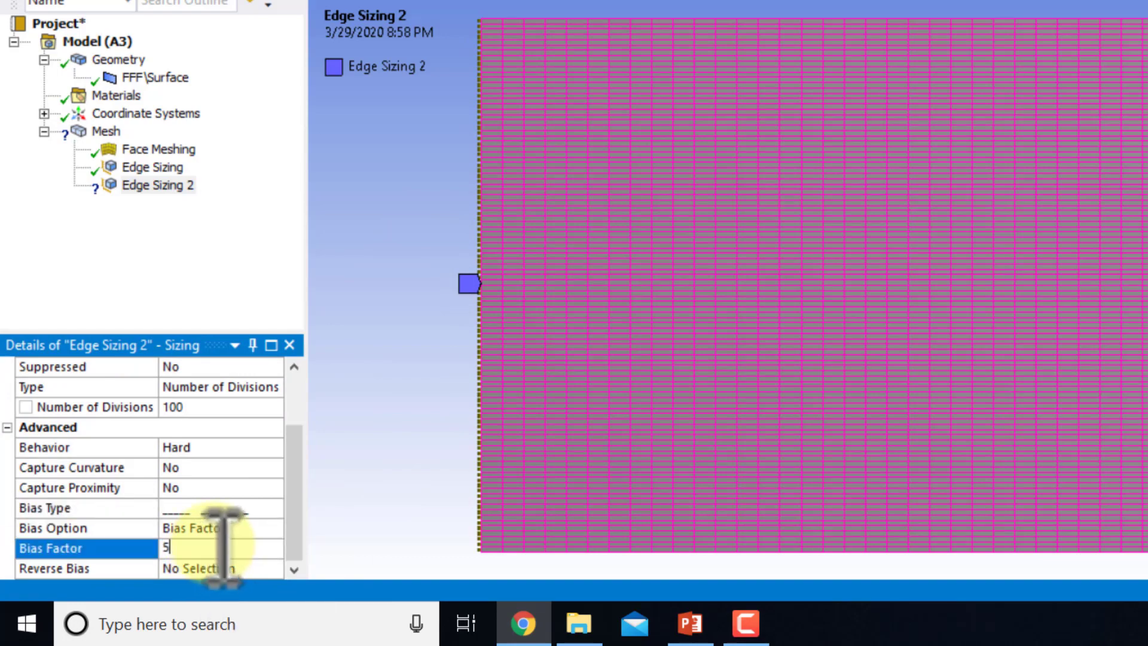
text(50)
key(Return)
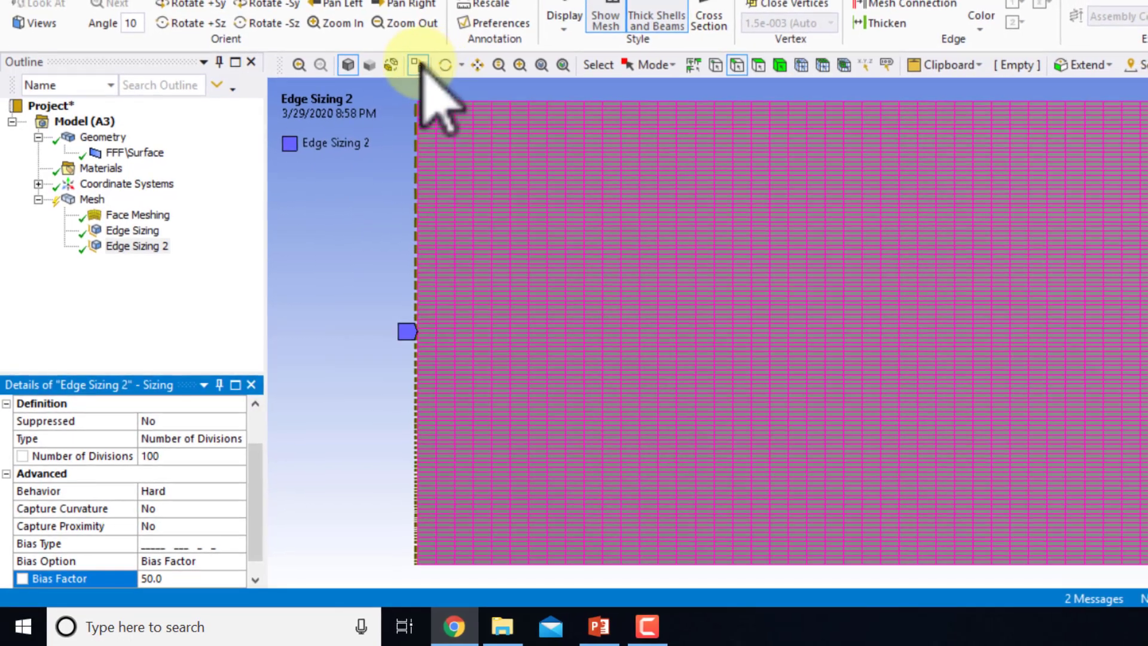
Switch off Show Mesh so only the plain grey plate geometry is displayed.
click(423, 56)
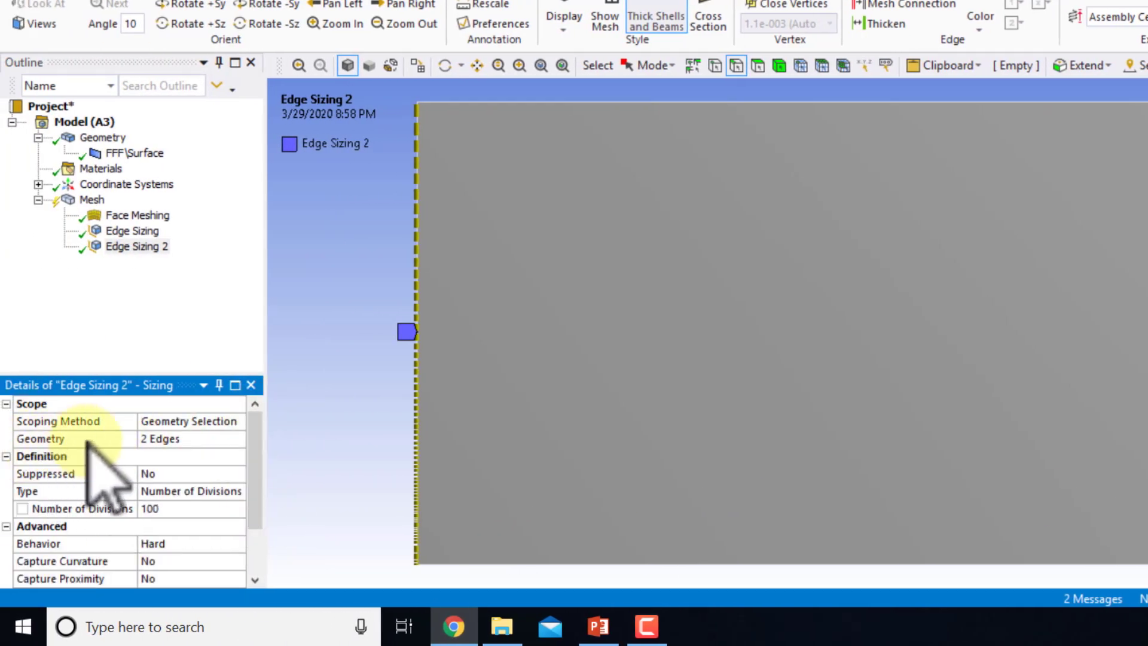
Rescope Edge Sizing 2's geometry from two edges to just the plate's left edge.
click(173, 439)
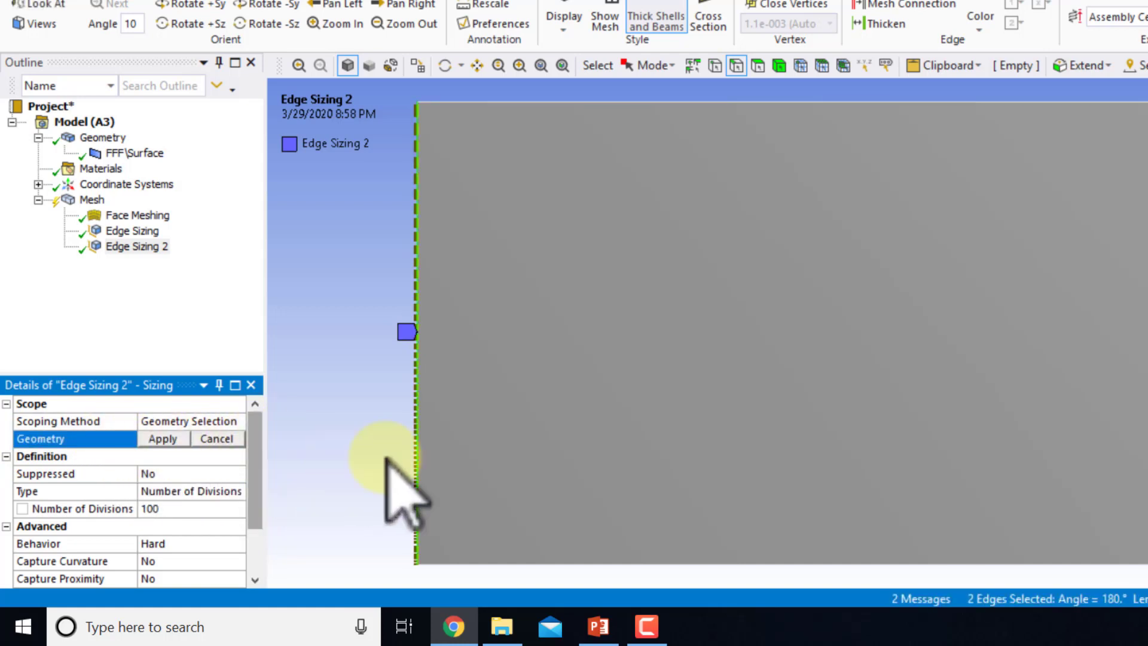
click(417, 456)
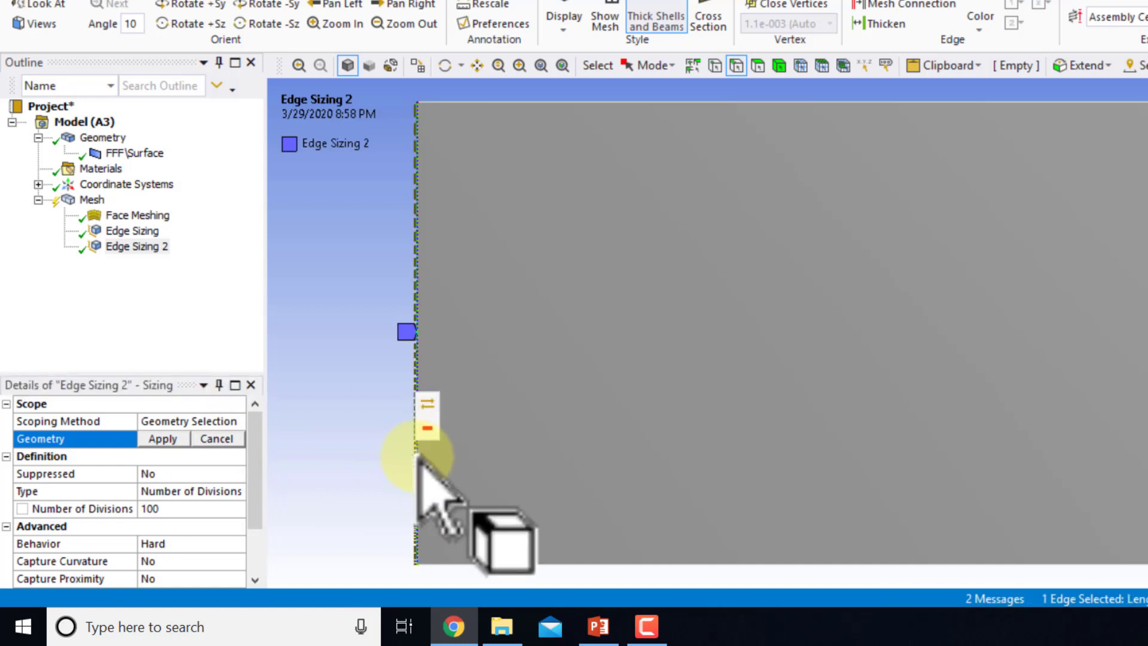
click(163, 439)
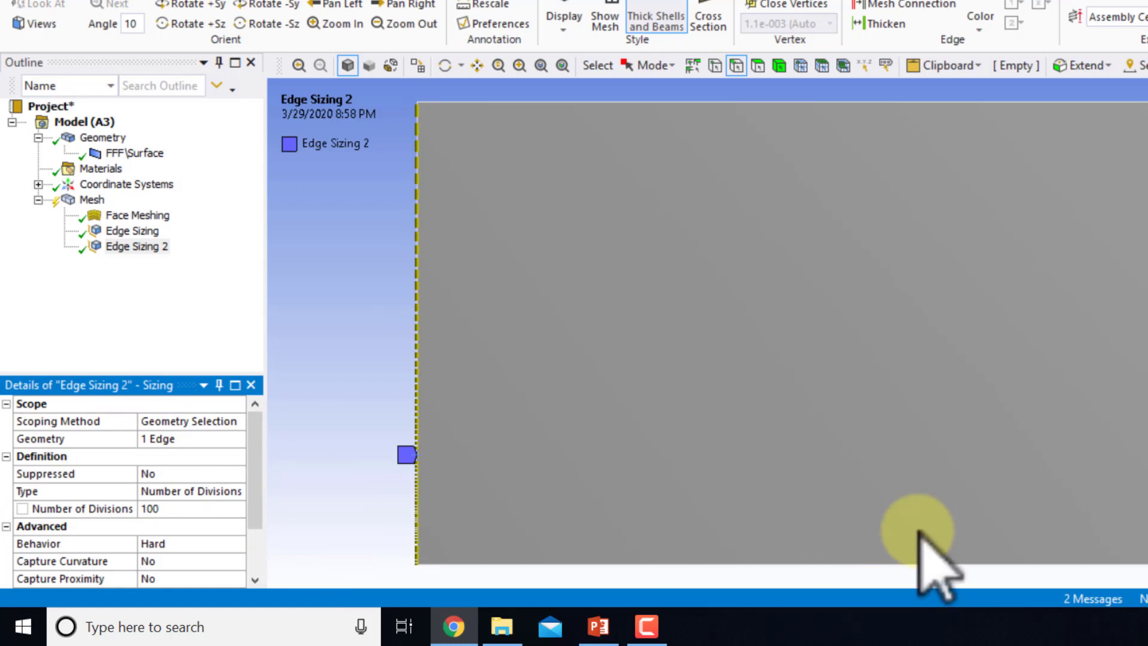
right_click(139, 248)
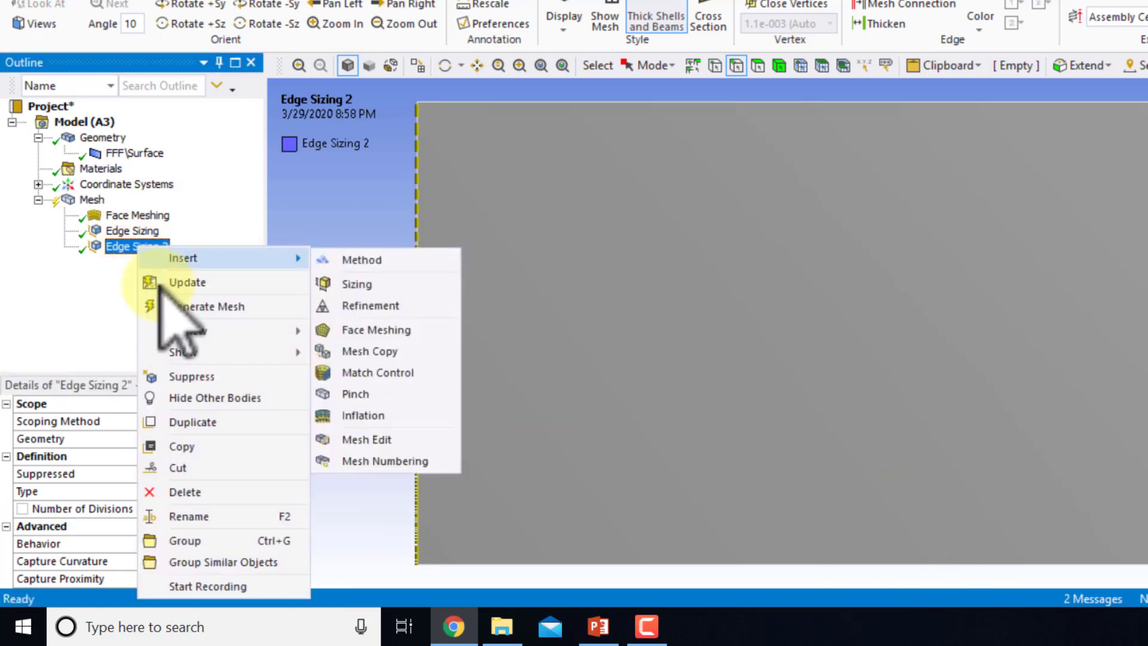
Duplicate Edge Sizing 2 as Edge Sizing 3 and scope it to the plate's right edge.
click(205, 421)
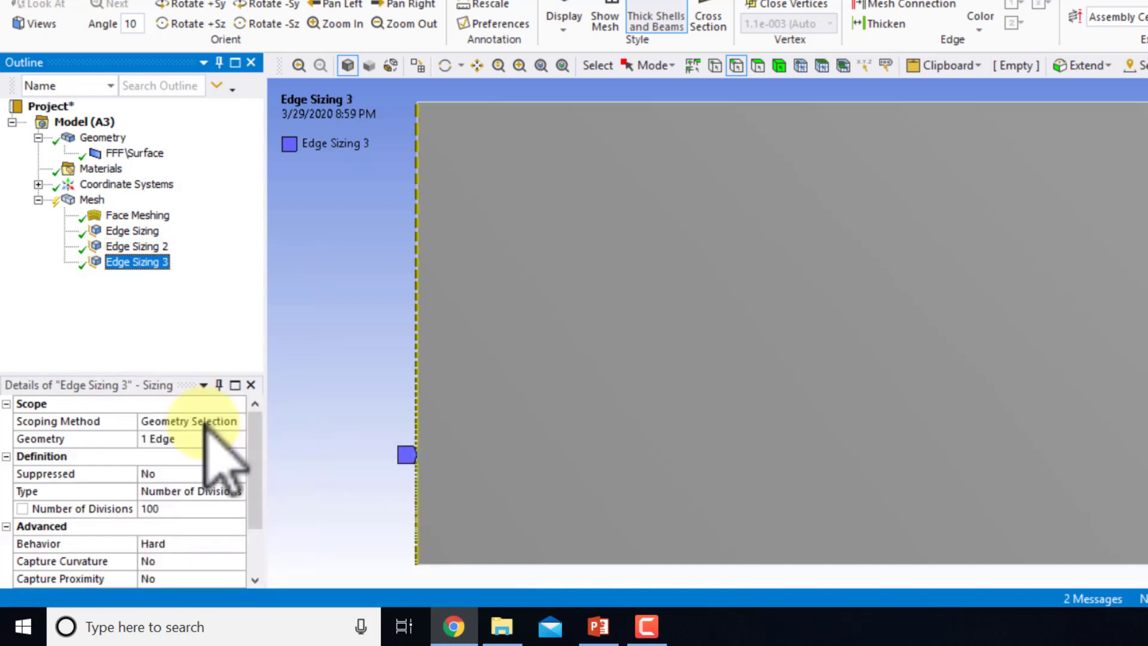
click(154, 264)
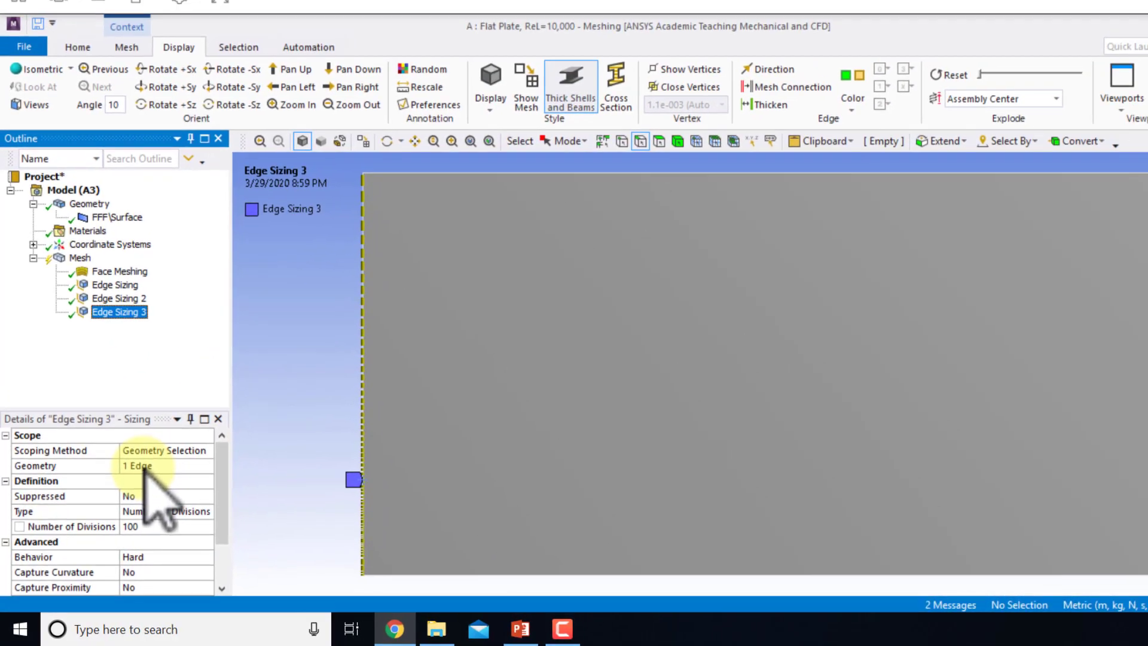
click(160, 447)
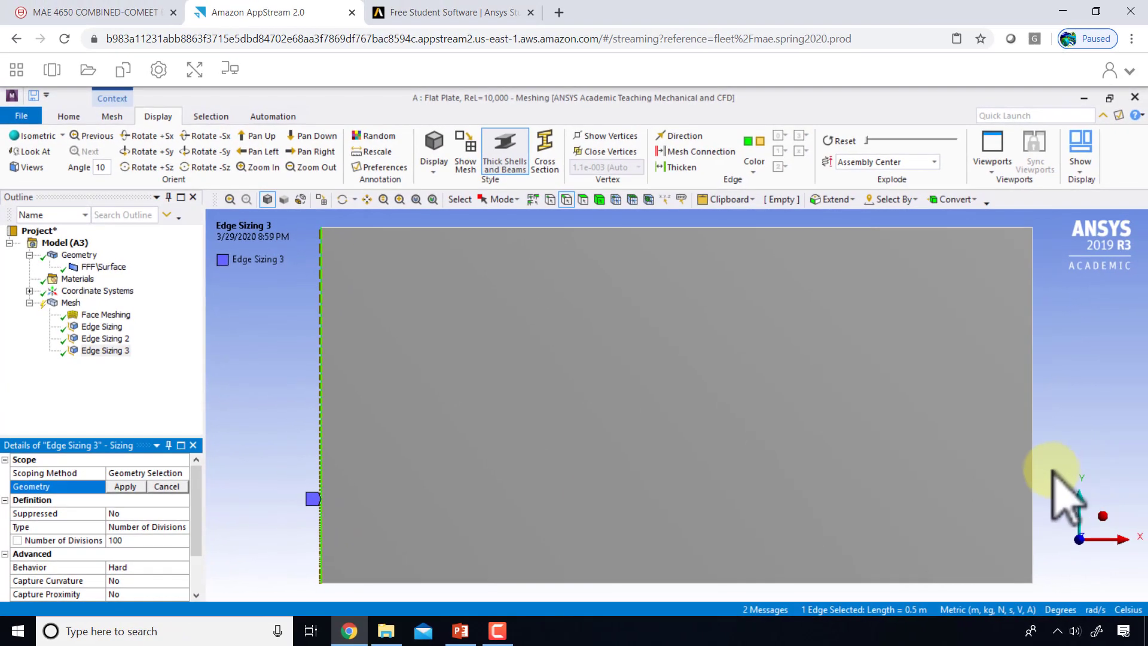
click(1032, 472)
click(136, 487)
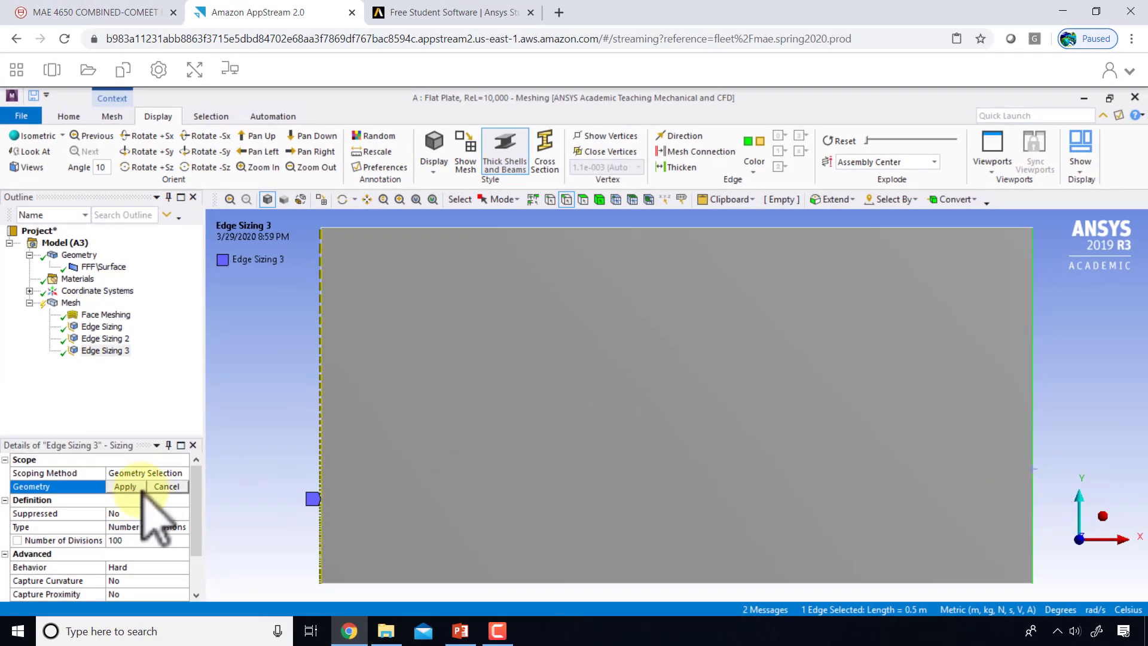
click(124, 486)
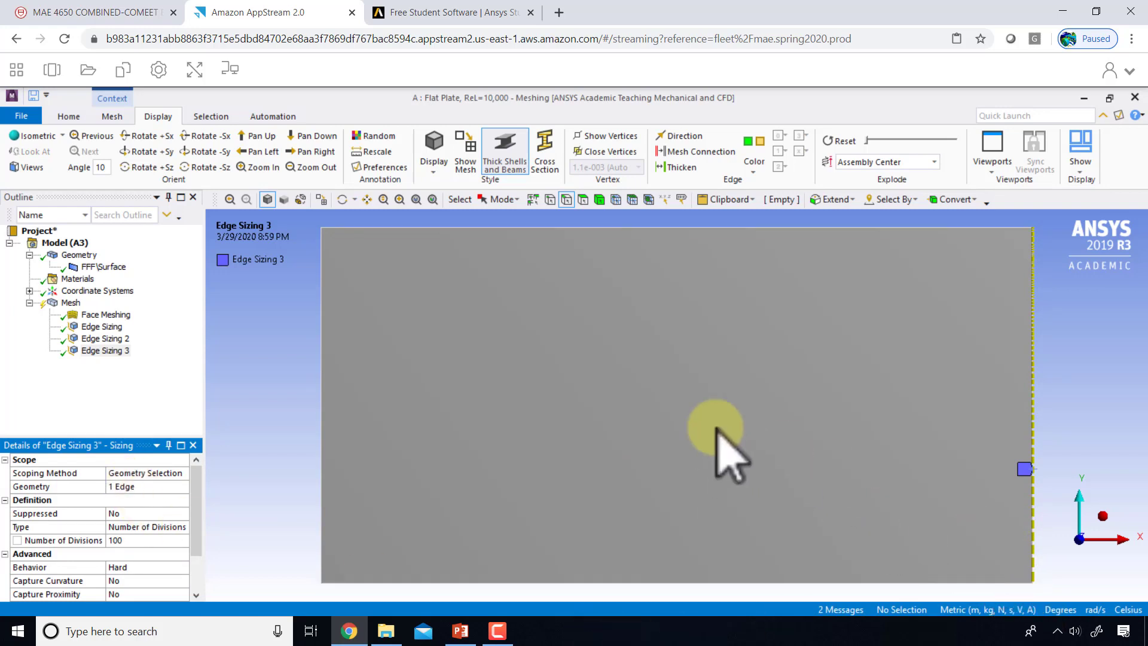
Show the edge direction arrows on the plate to inspect them, then hide them.
drag(200, 501, 205, 541)
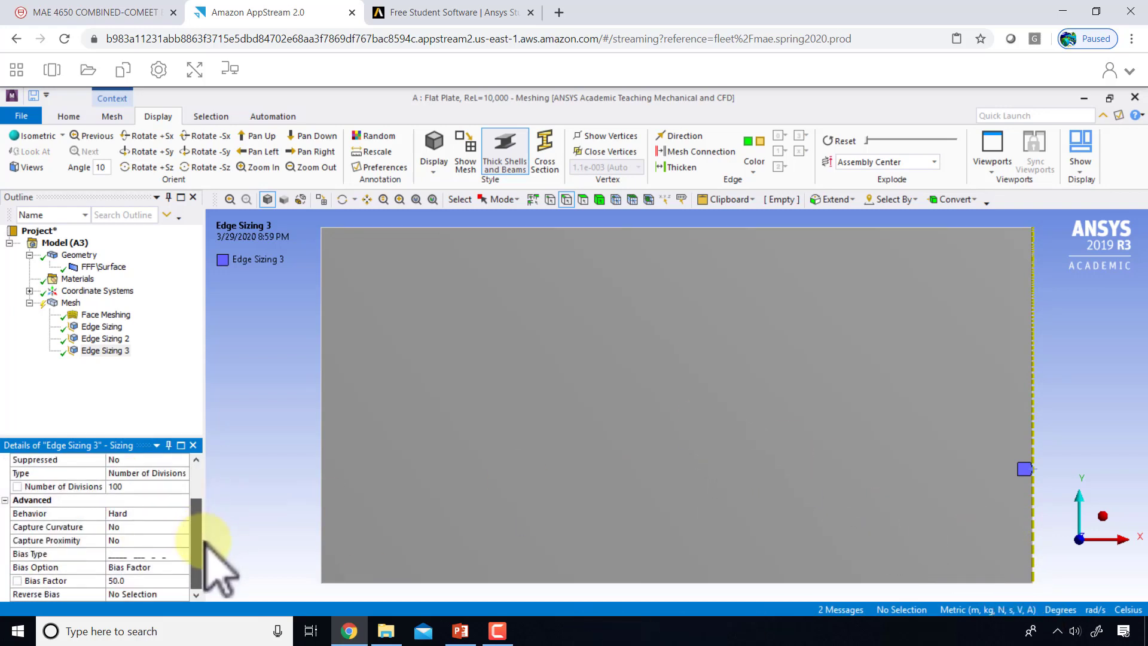
scroll(225, 541, up, 1)
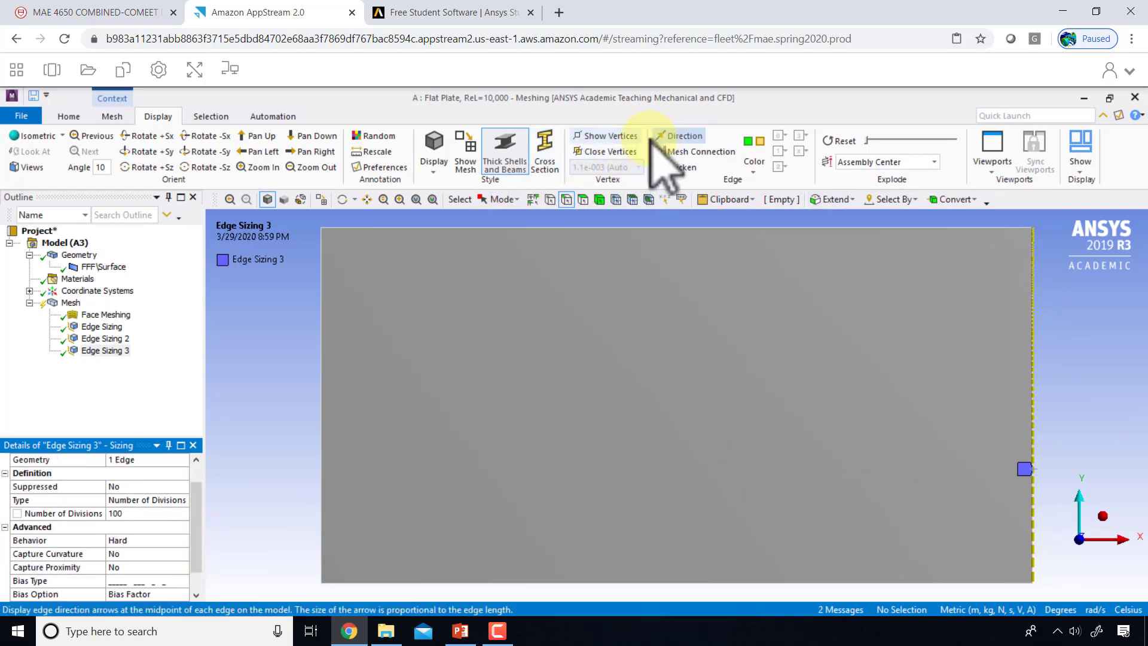
click(687, 135)
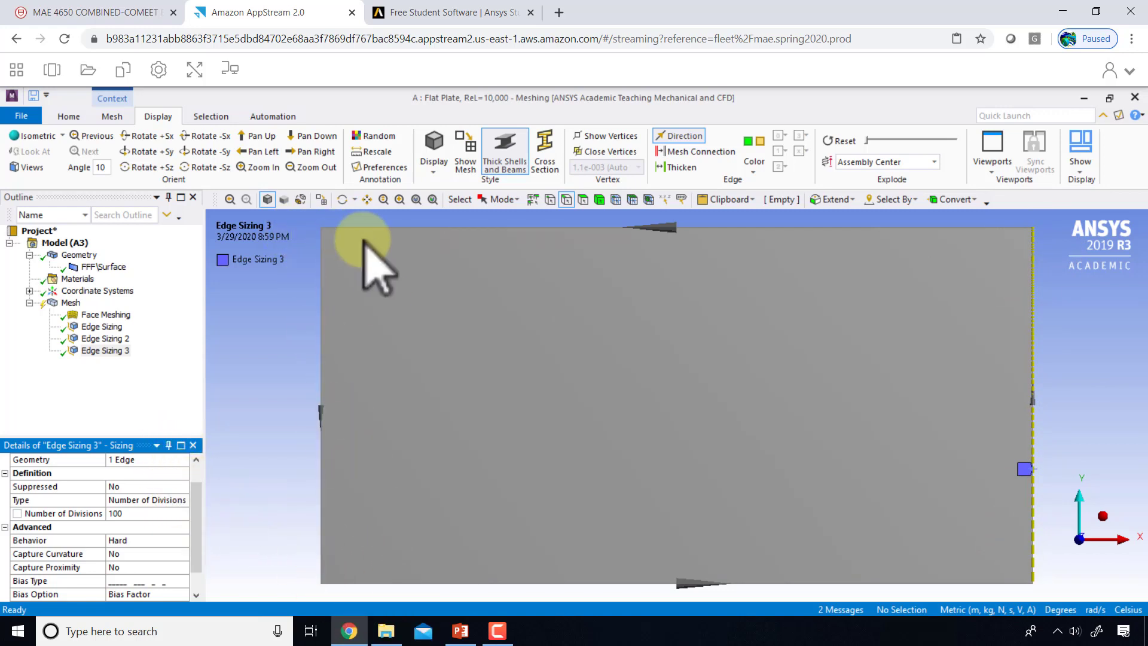
click(692, 137)
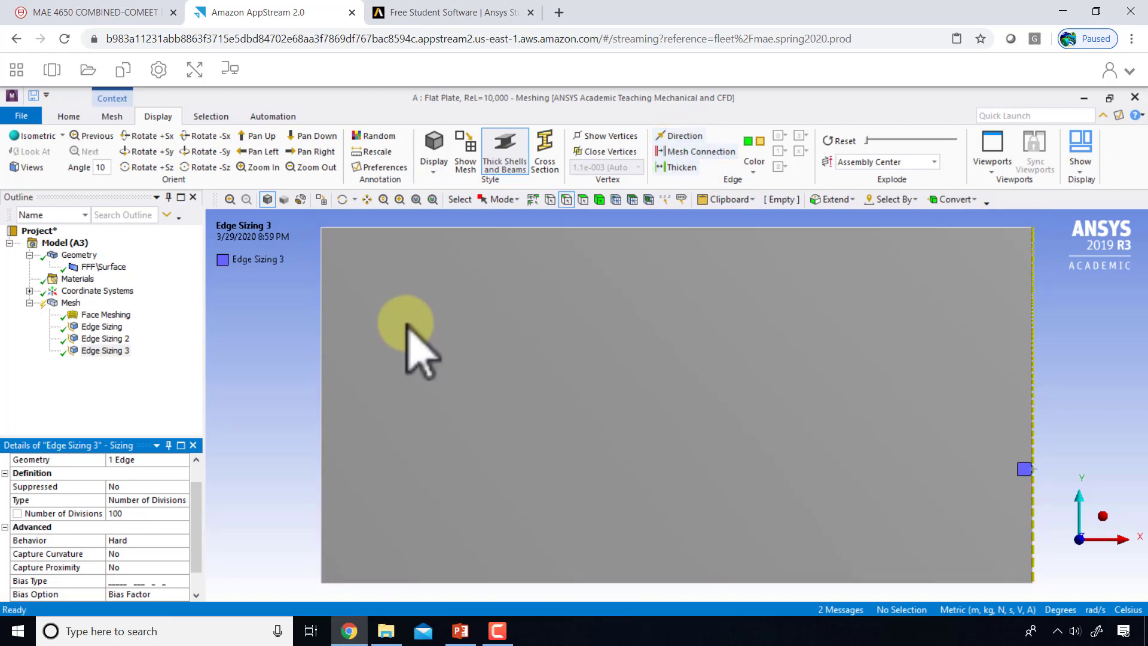
Set Edge Sizing 3's Bias Type to the reversed bias pattern.
scroll(195, 580, down, 2)
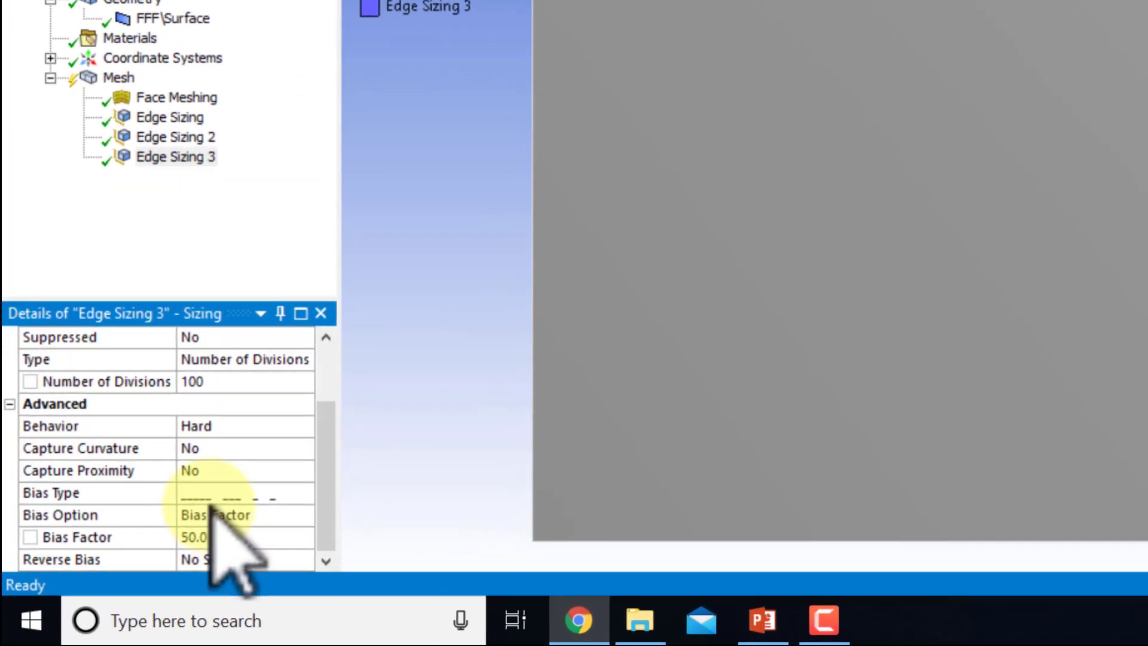
click(188, 534)
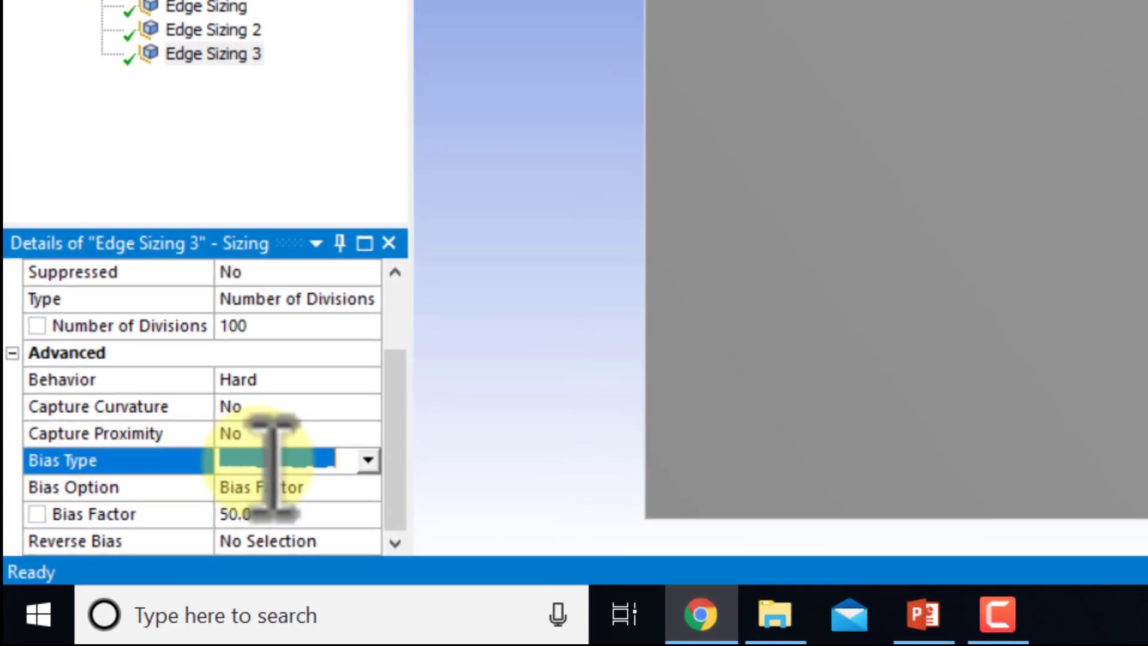
click(367, 460)
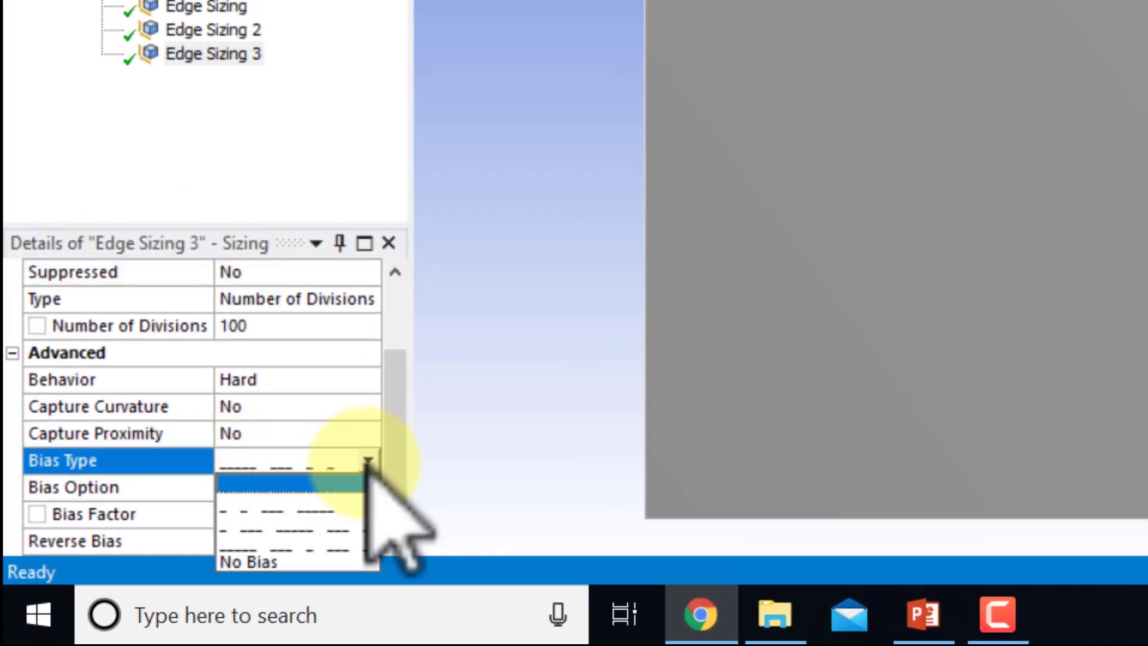
click(321, 503)
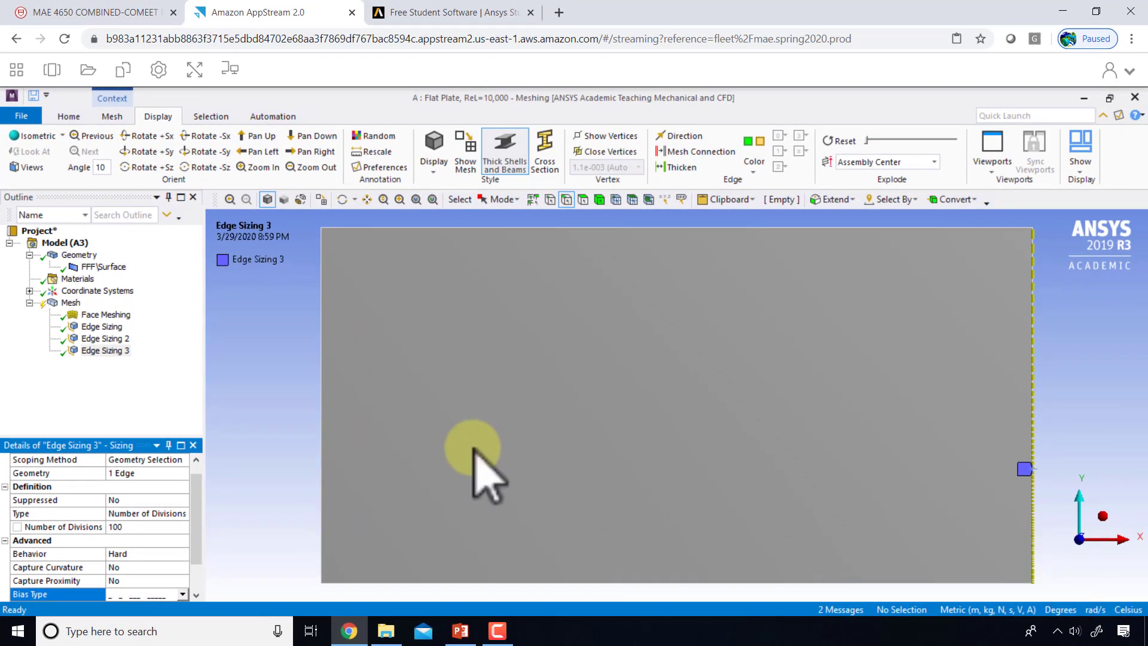
Update the mesh with the new sizings and zoom in on the fine rows at the bottom wall.
click(112, 117)
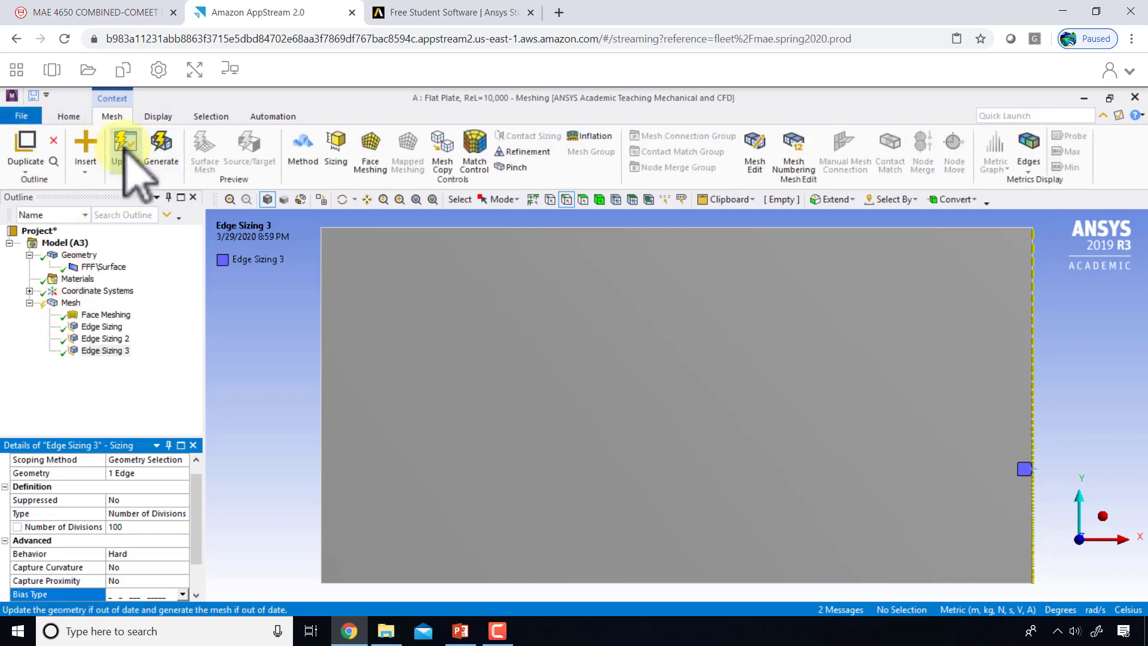
click(123, 151)
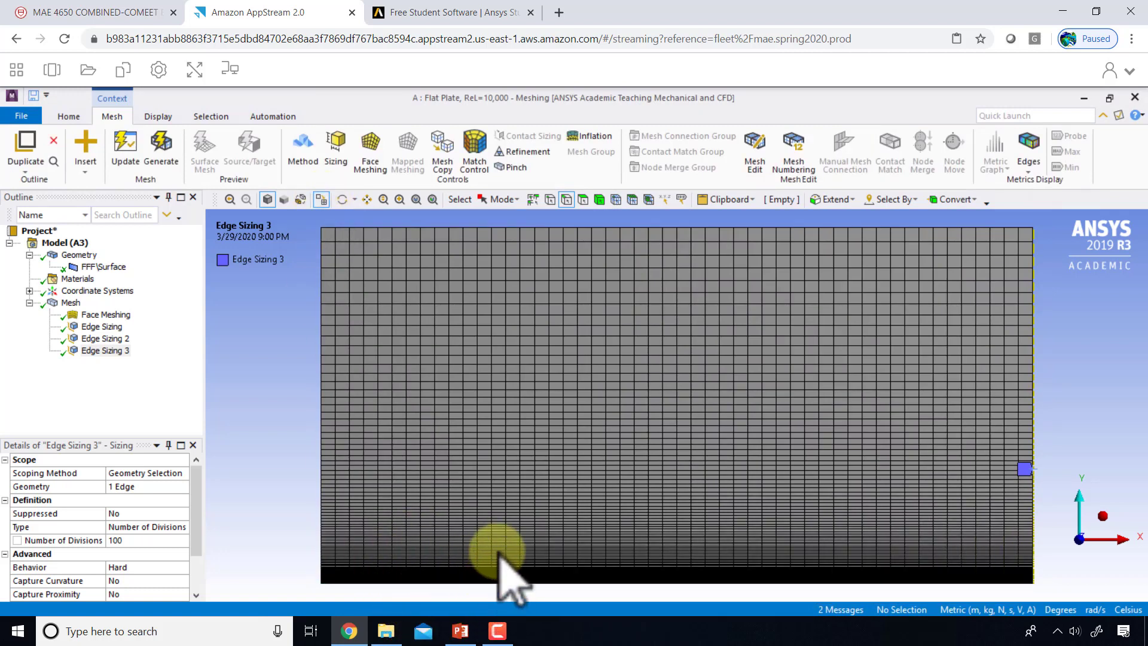
right_drag(498, 552, 544, 604)
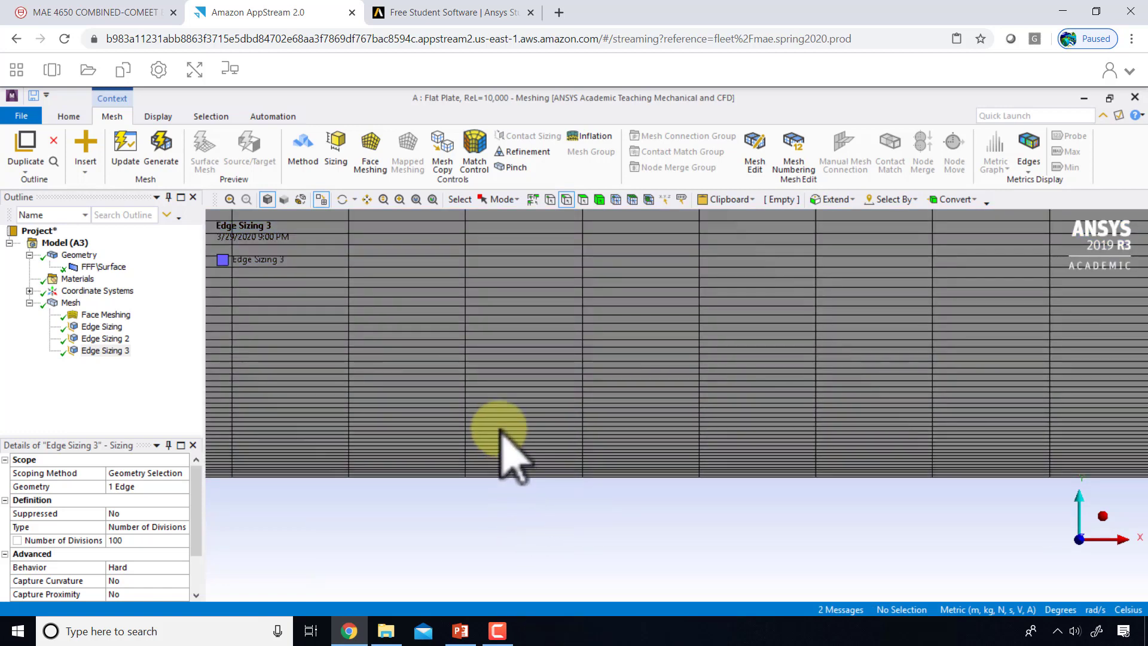
right_drag(501, 431, 552, 495)
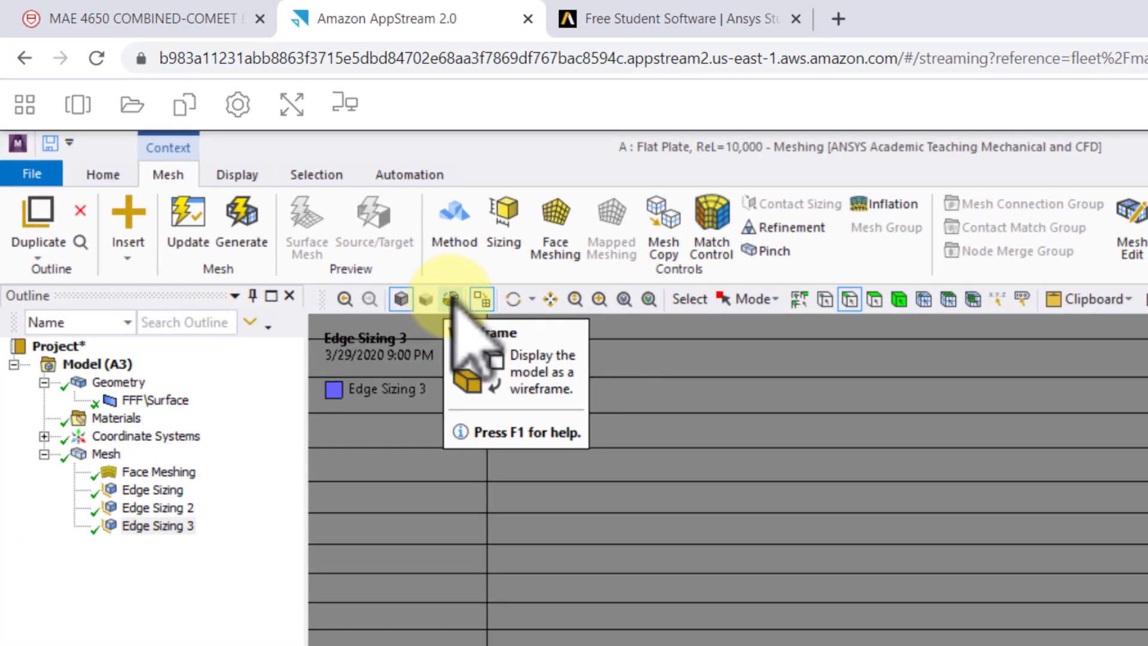
Try Wireframe, Point Coordinate and Edge select, then restore Shaded Exterior and Edges and fit the plate.
click(451, 299)
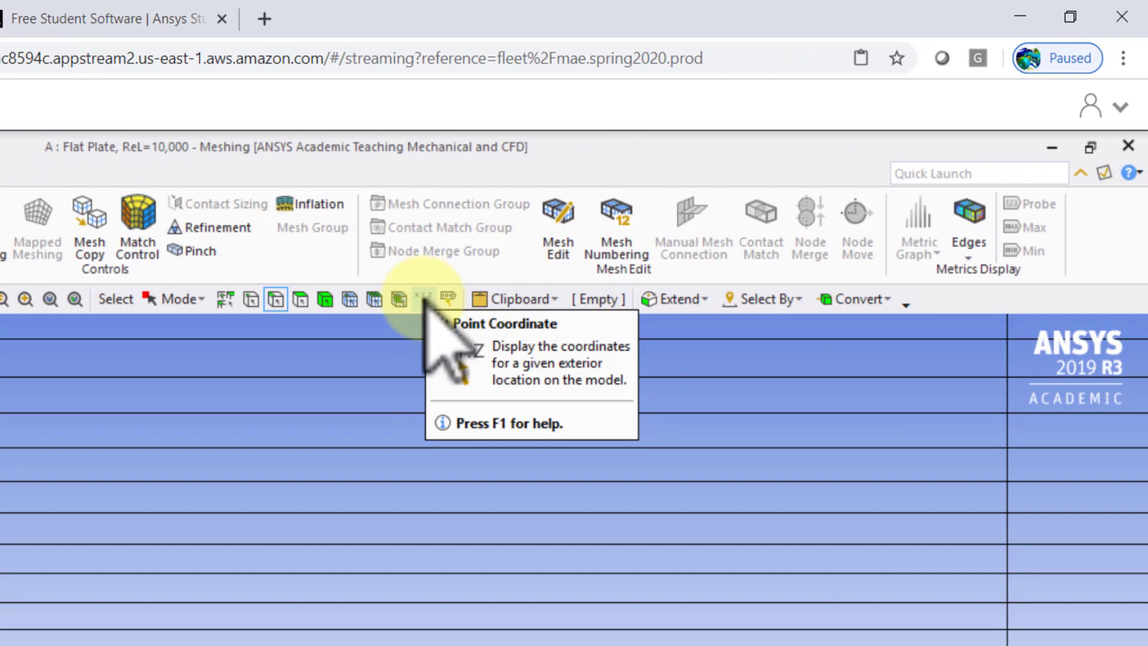
click(424, 298)
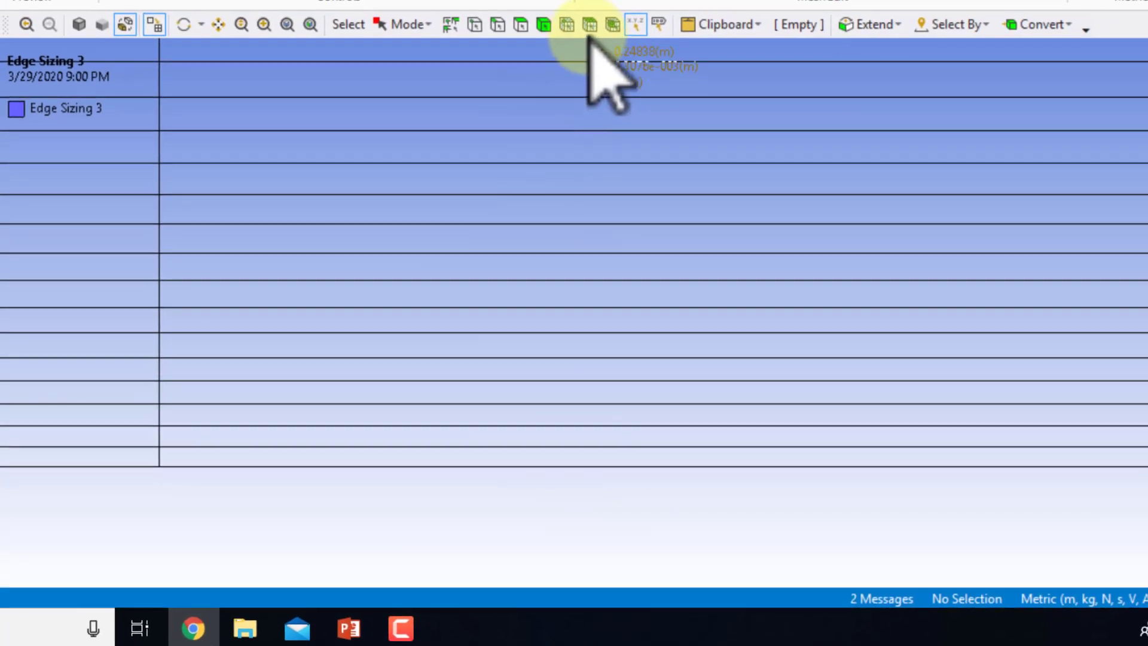
click(497, 25)
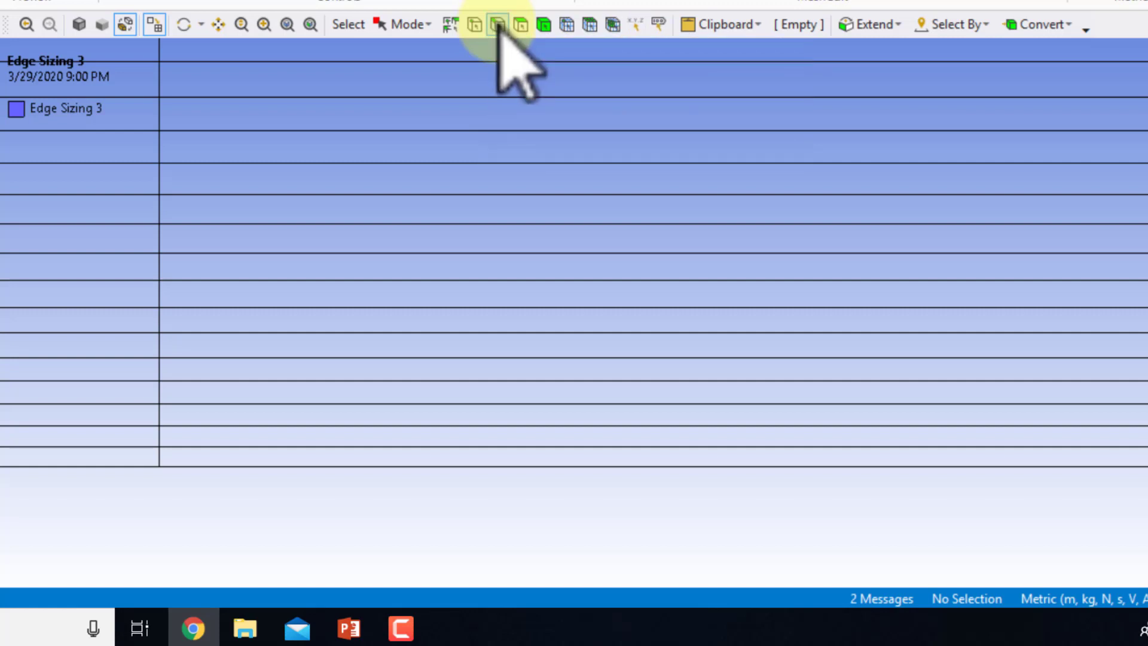
click(79, 25)
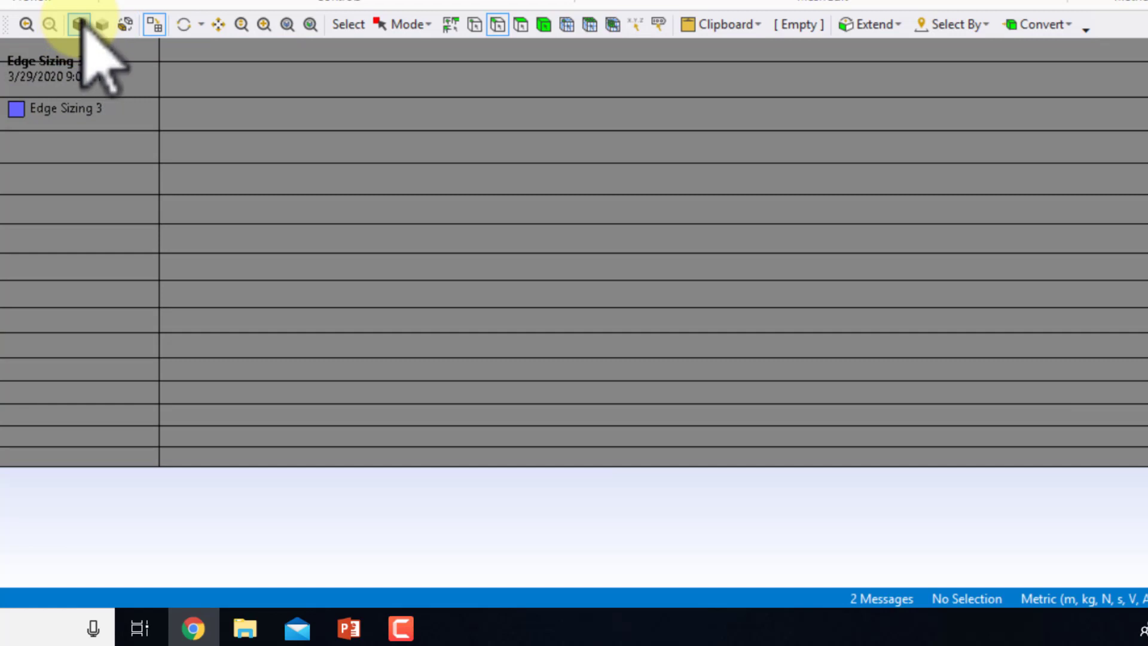
click(286, 24)
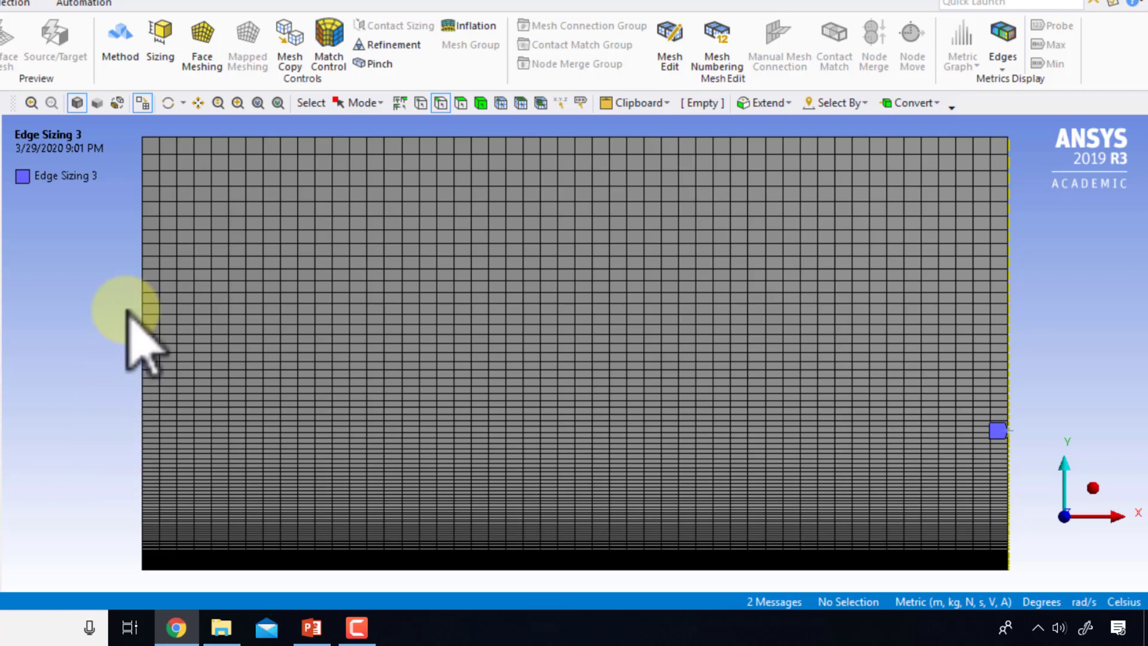
Box-zoom onto the mesh cells near the left edge and mark one with Windows Ink.
right_drag(128, 313, 221, 403)
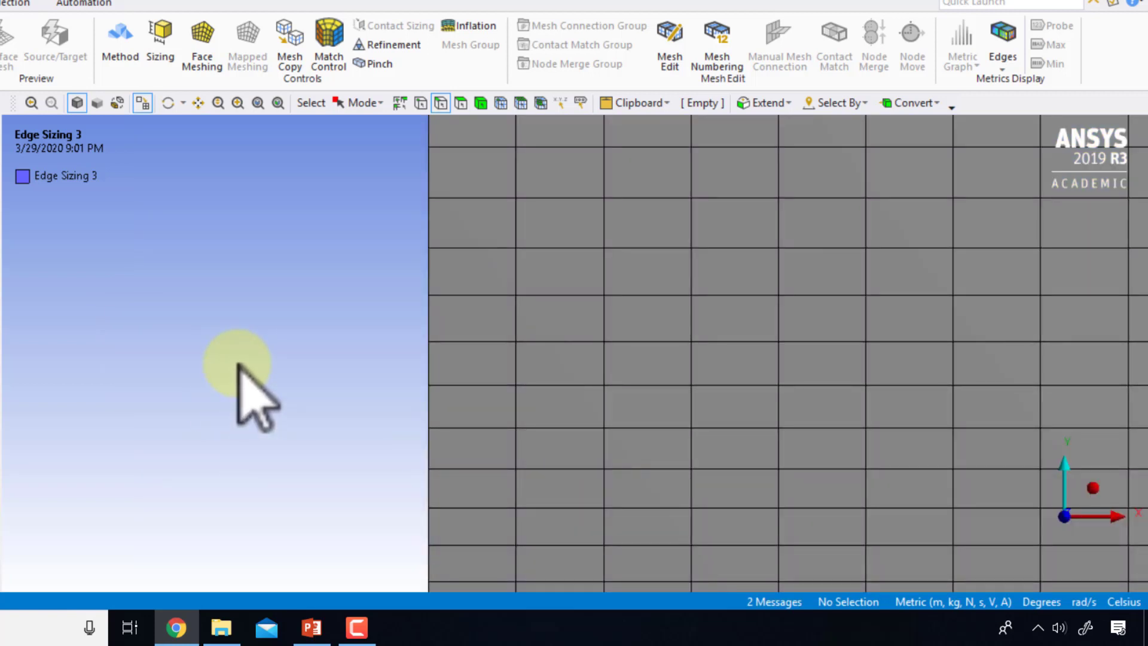
click(1085, 626)
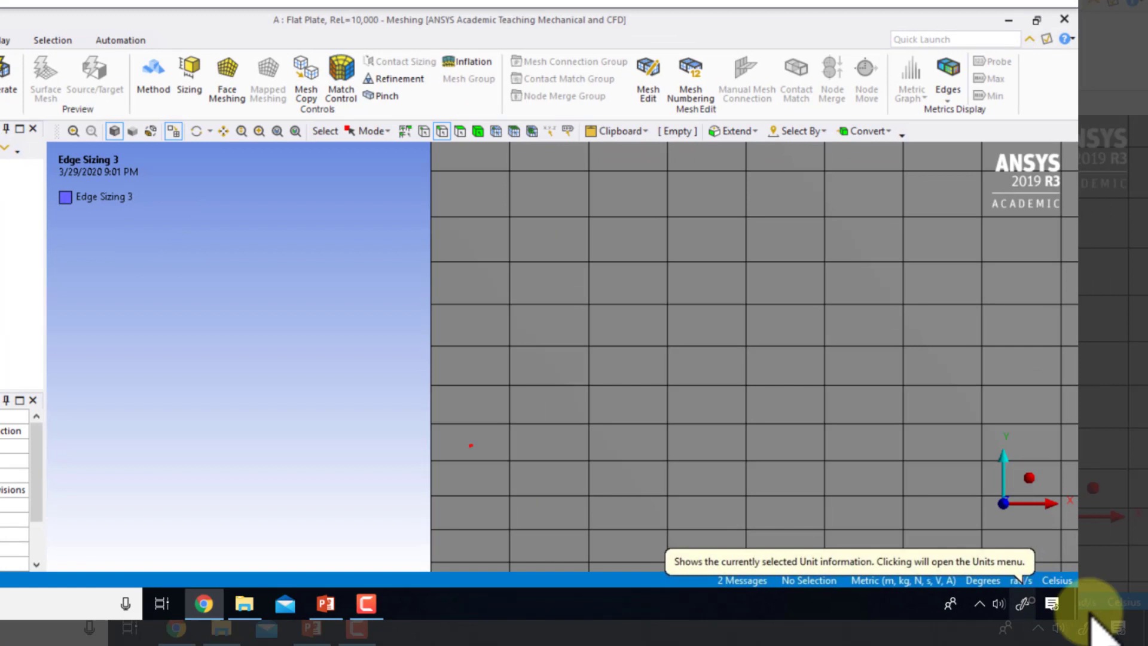
mouse_move(494, 439)
mouse_down()
mouse_move(505, 464)
mouse_move(526, 437)
mouse_move(526, 465)
mouse_move(541, 449)
mouse_up()
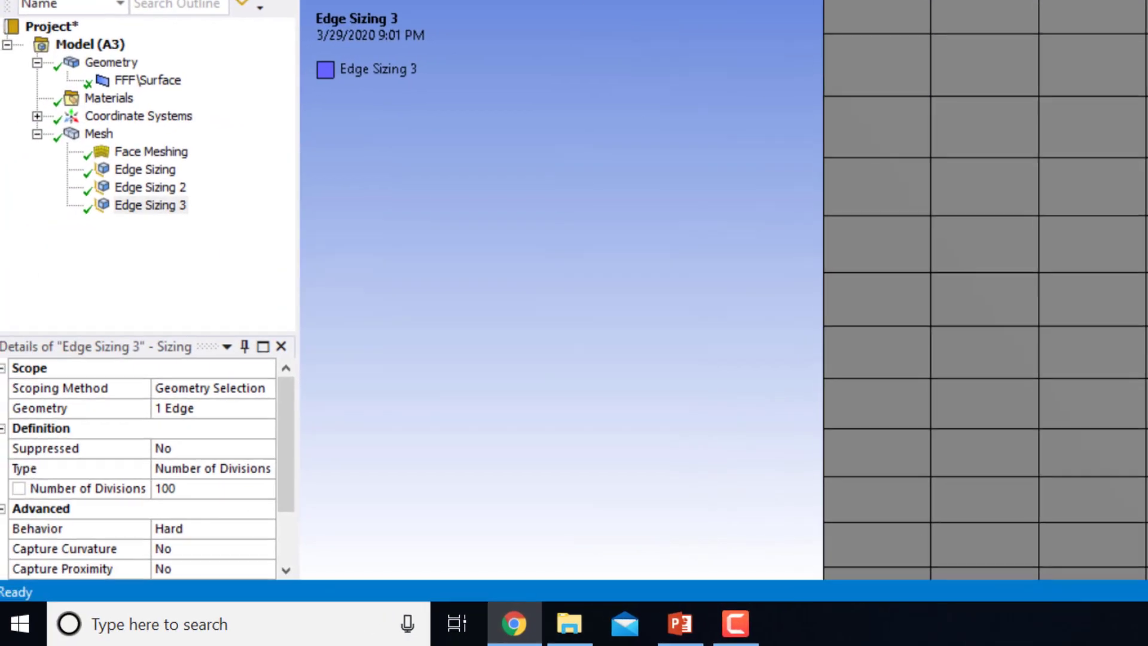
Select Mesh and scroll Details to Statistics showing 5151 nodes and 5000 elements.
click(103, 132)
scroll(159, 568, down, 3)
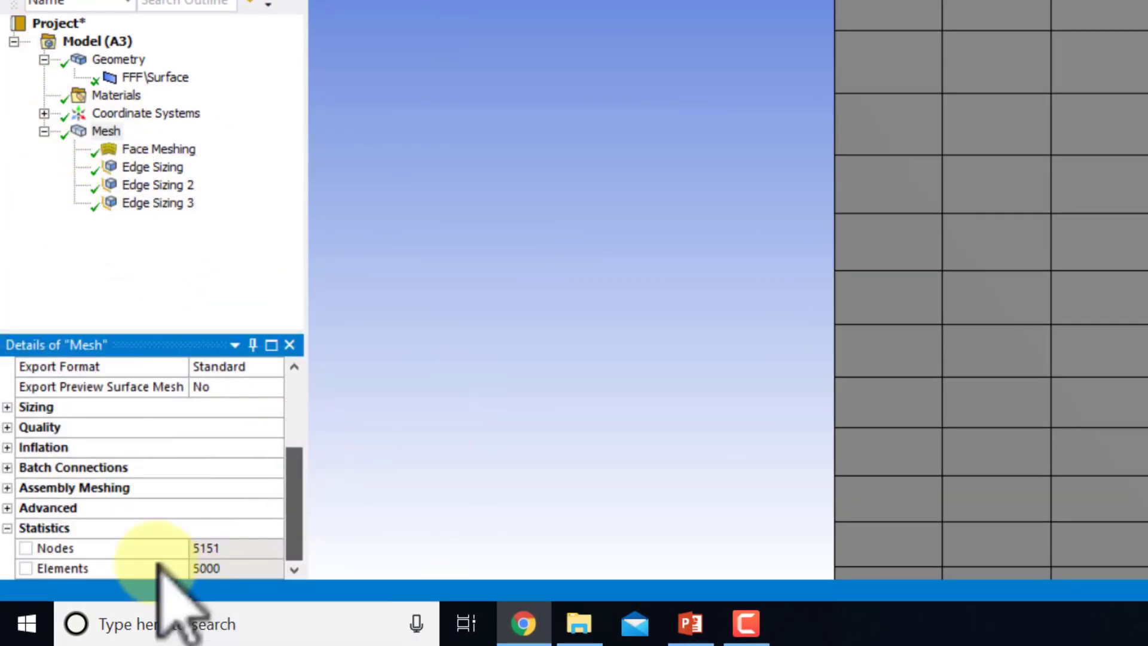
scroll(90, 568, up, 3)
scroll(251, 466, down, 2)
drag(292, 475, 295, 580)
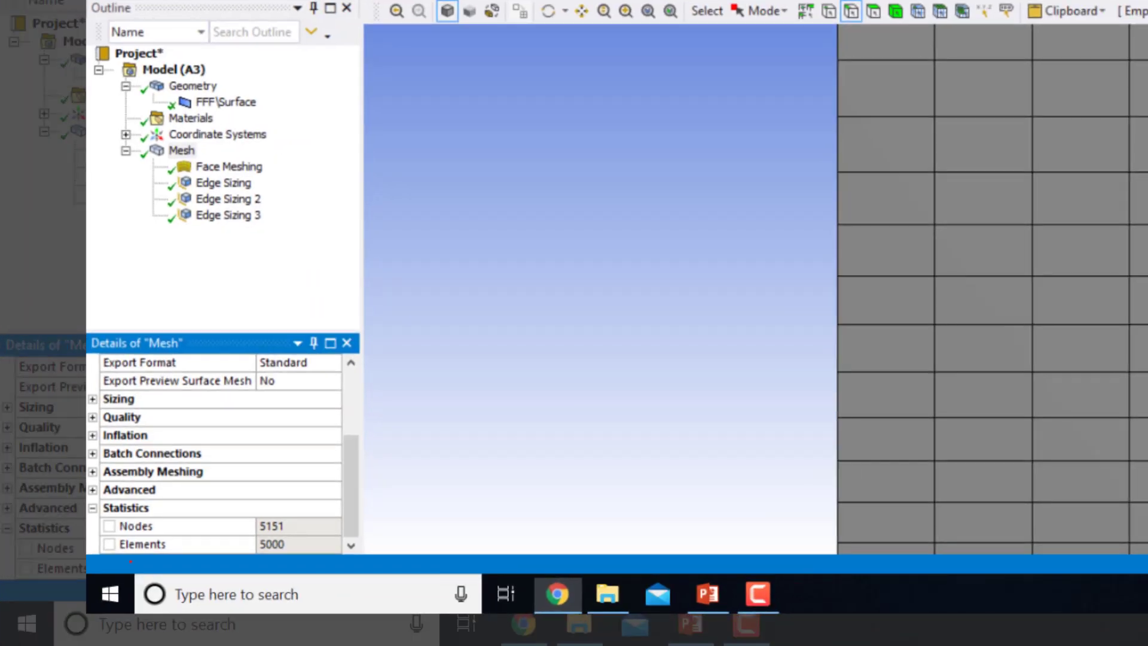
mouse_move(130, 560)
mouse_down()
mouse_move(150, 544)
mouse_move(189, 544)
mouse_move(182, 555)
mouse_up()
drag(194, 541, 203, 556)
drag(214, 542, 217, 554)
mouse_move(294, 546)
mouse_down()
mouse_move(318, 559)
mouse_move(361, 533)
mouse_move(366, 541)
mouse_up()
mouse_move(373, 527)
mouse_down()
mouse_move(370, 546)
mouse_move(401, 550)
mouse_up()
drag(413, 528, 418, 526)
mouse_move(431, 520)
mouse_down()
mouse_move(426, 528)
mouse_move(453, 522)
mouse_move(444, 515)
mouse_up()
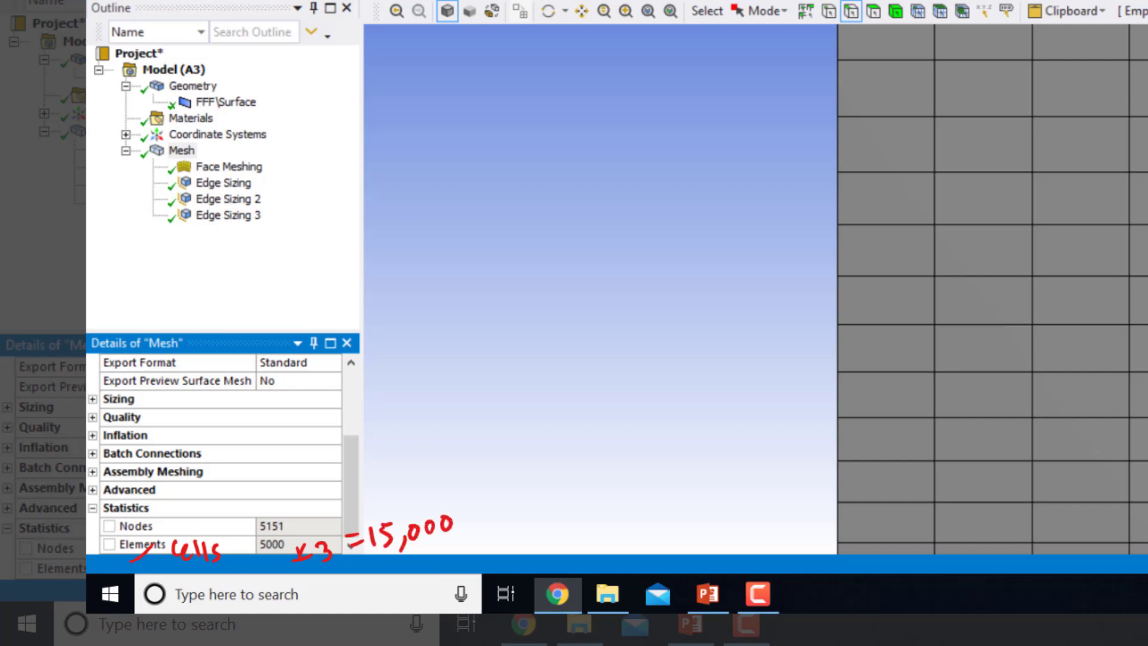